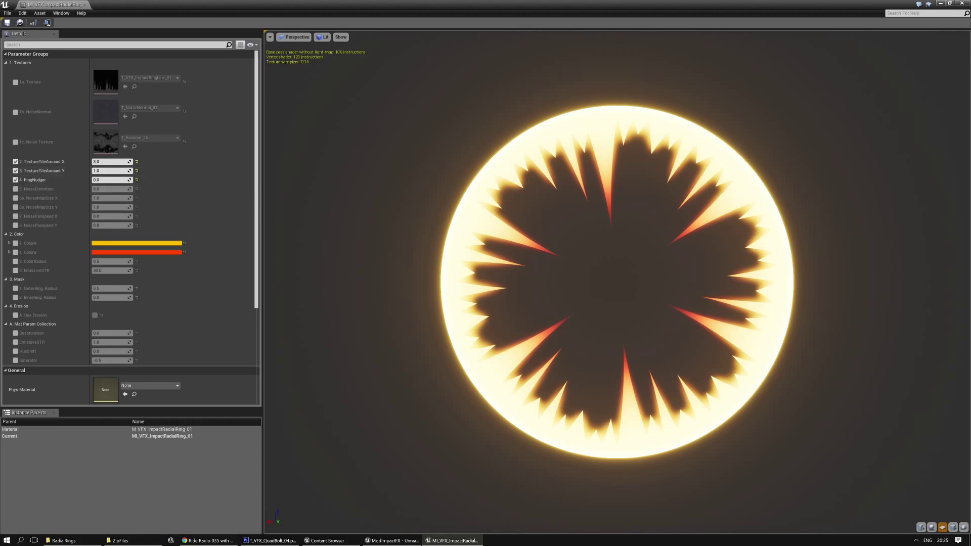
Step: Try T_VFX_ImpactRingLine_02 as the ring texture, then revert to _01 and drop the override
{"action": "mouse_move", "coordinate": [507, 350]}
{"action": "left_mouse_down"}
{"action": "mouse_move", "coordinate": [537, 350]}
{"action": "mouse_move", "coordinate": [486, 350]}
{"action": "mouse_move", "coordinate": [526, 350]}
{"action": "mouse_move", "coordinate": [508, 350]}
{"action": "left_mouse_up"}
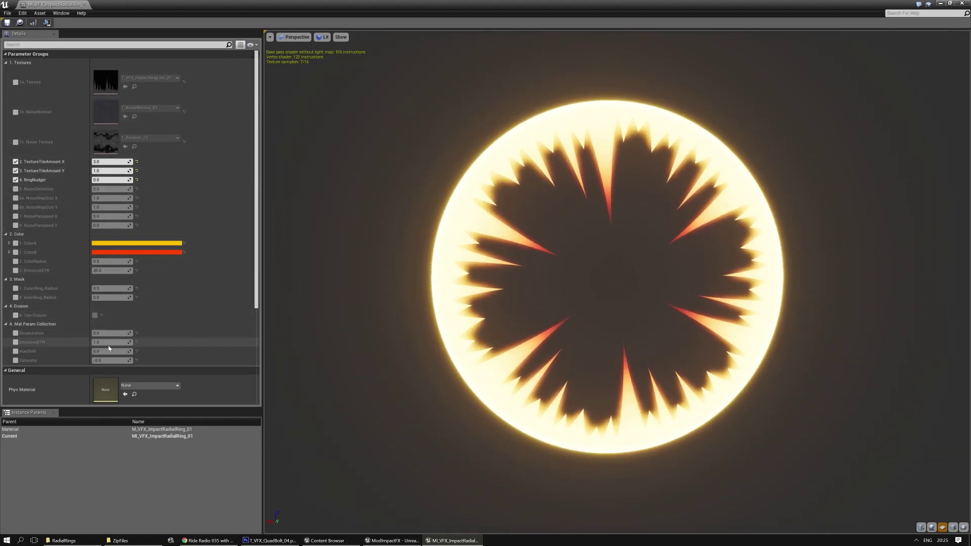
{"action": "mouse_move", "coordinate": [256, 150]}
{"action": "left_mouse_down"}
{"action": "mouse_move", "coordinate": [257, 232]}
{"action": "mouse_move", "coordinate": [262, 148]}
{"action": "left_mouse_up"}
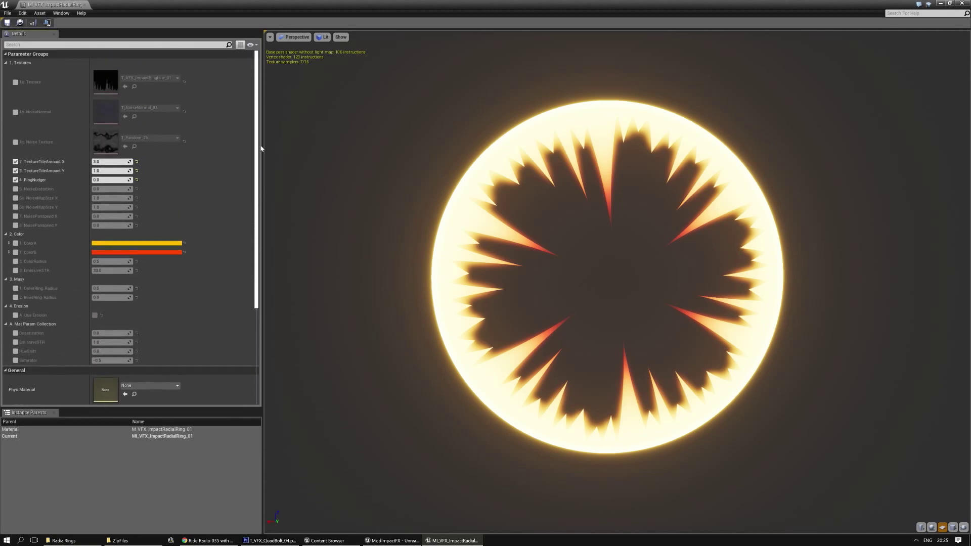
{"action": "left_click", "coordinate": [16, 83]}
{"action": "left_click", "coordinate": [149, 78]}
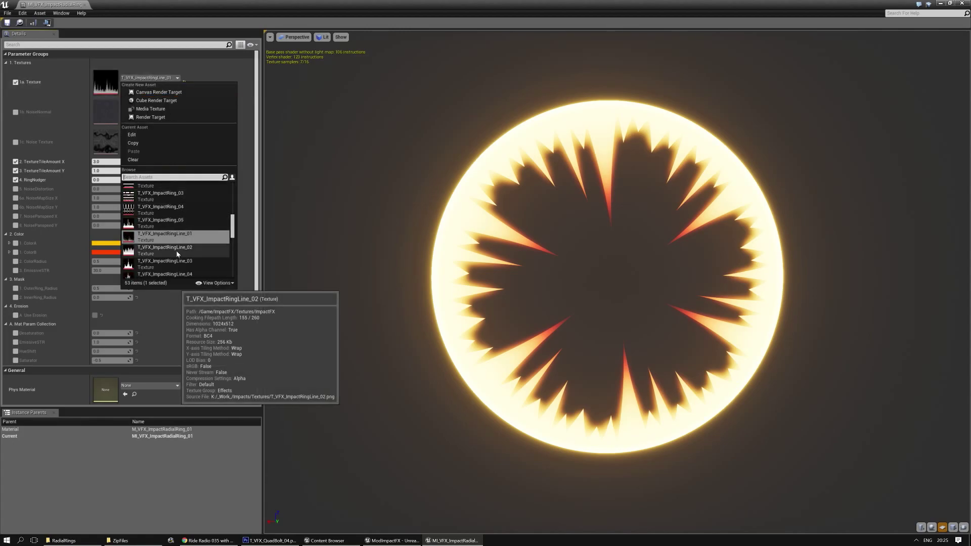
{"action": "left_click", "coordinate": [177, 251]}
{"action": "left_click", "coordinate": [172, 78]}
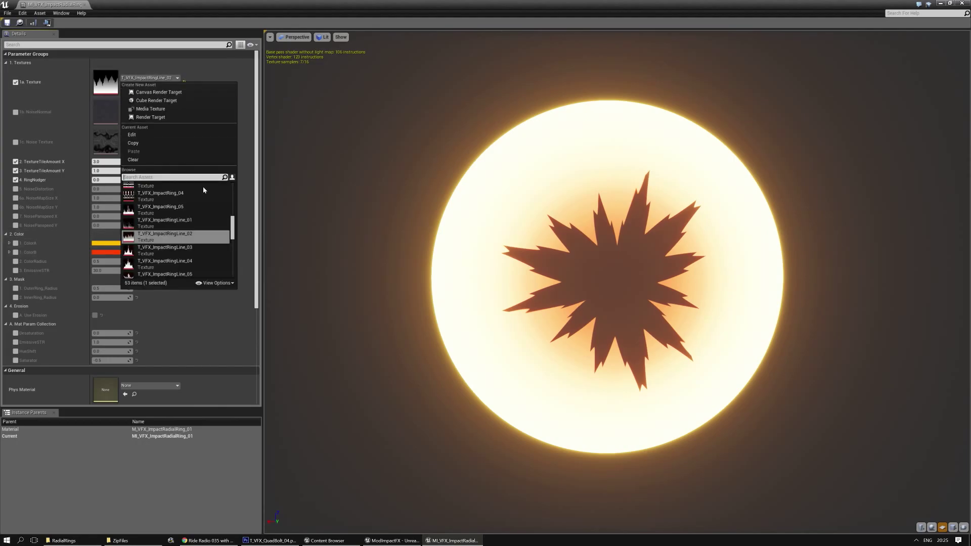
{"action": "left_click", "coordinate": [164, 223]}
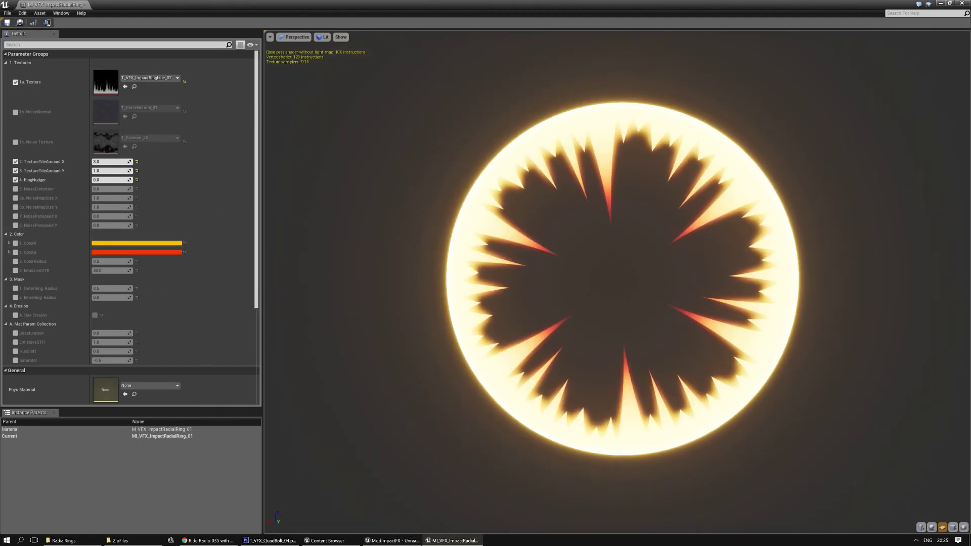
{"action": "left_click", "coordinate": [16, 82]}
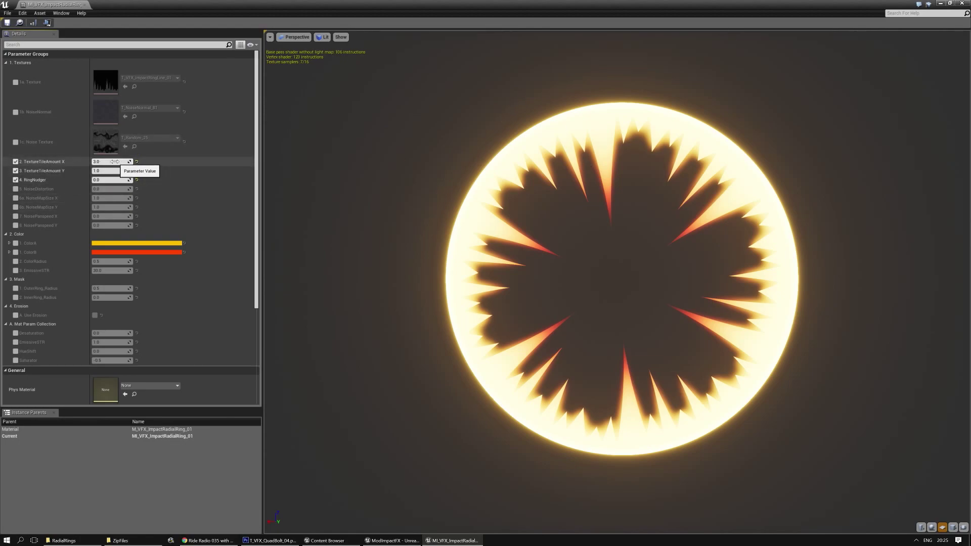
Step: Experiment with TextureTileAmount tiling, restoring X to 3.0 and pushing Y below zero
{"action": "left_click_drag", "start_coordinate": [115, 162], "coordinate": [136, 161]}
{"action": "left_click", "coordinate": [137, 162]}
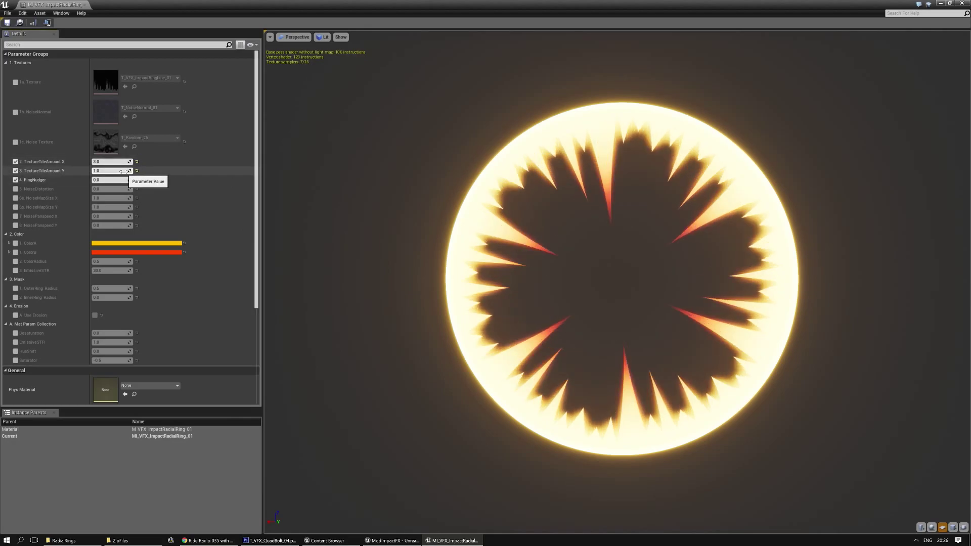
{"action": "left_click_drag", "start_coordinate": [115, 171], "coordinate": [120, 170]}
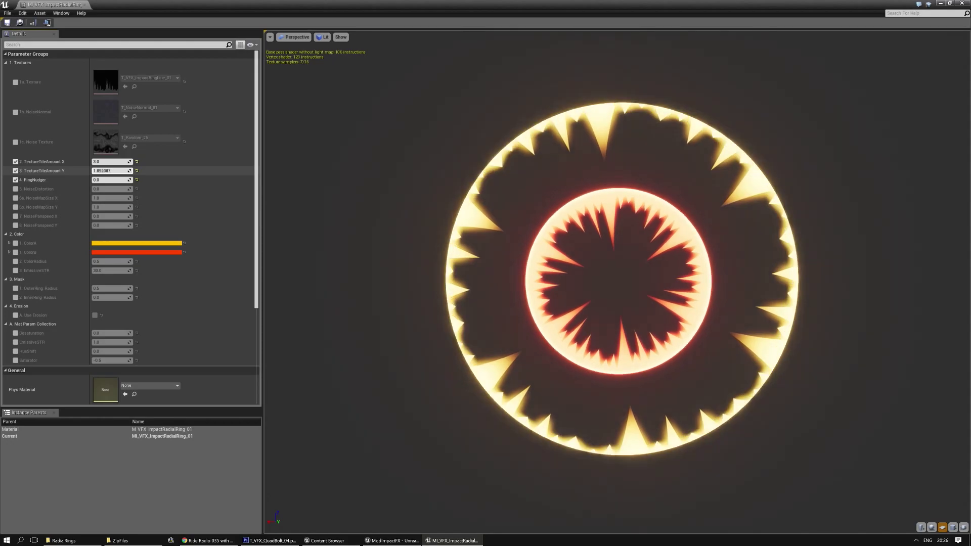
{"action": "left_click_drag", "start_coordinate": [119, 170], "coordinate": [127, 171]}
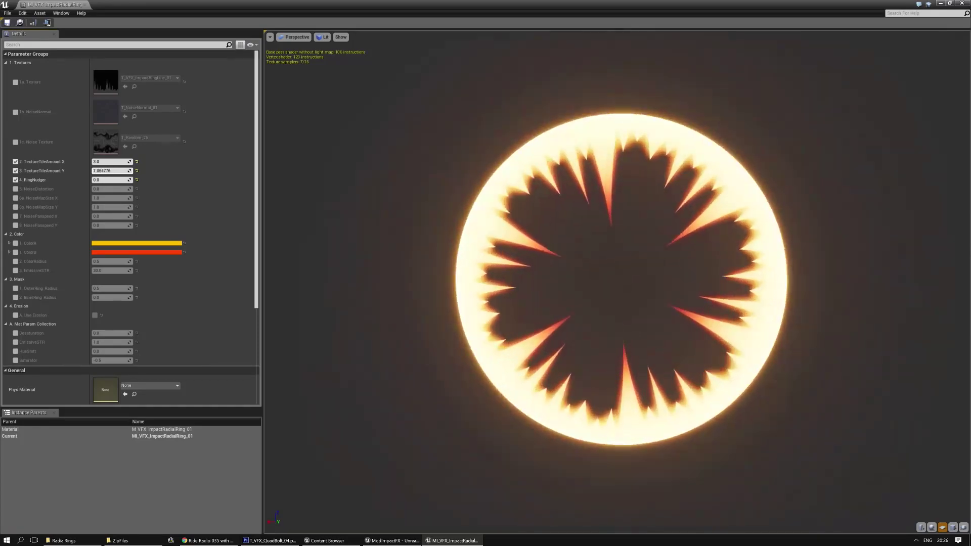
{"action": "left_click_drag", "start_coordinate": [116, 170], "coordinate": [115, 170]}
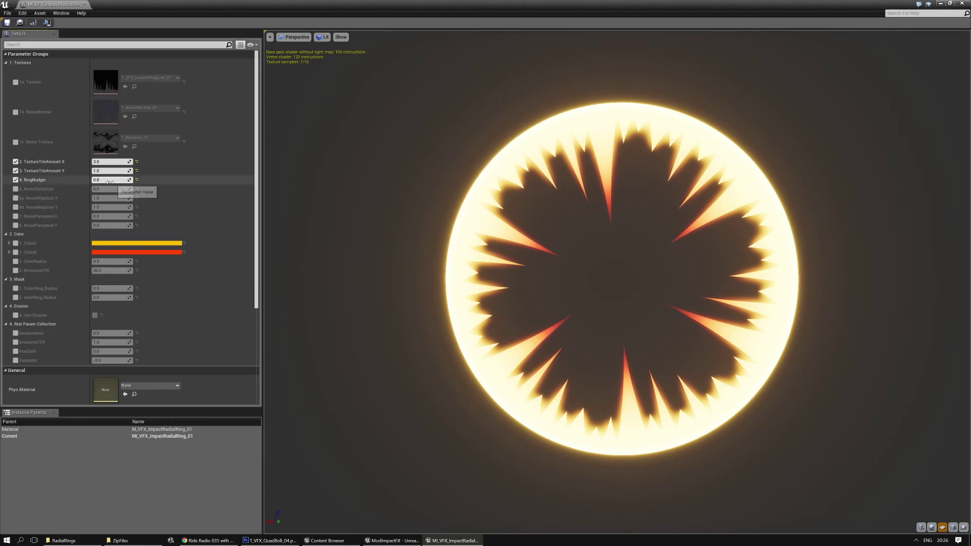
Step: Set TextureTileAmount Y to -1 and RingNudger to -0.035603 for a starburst inside a thin ring
{"action": "mouse_move", "coordinate": [110, 180]}
{"action": "left_mouse_down"}
{"action": "mouse_move", "coordinate": [128, 180]}
{"action": "mouse_move", "coordinate": [118, 180]}
{"action": "left_mouse_up"}
{"action": "left_click", "coordinate": [118, 170]}
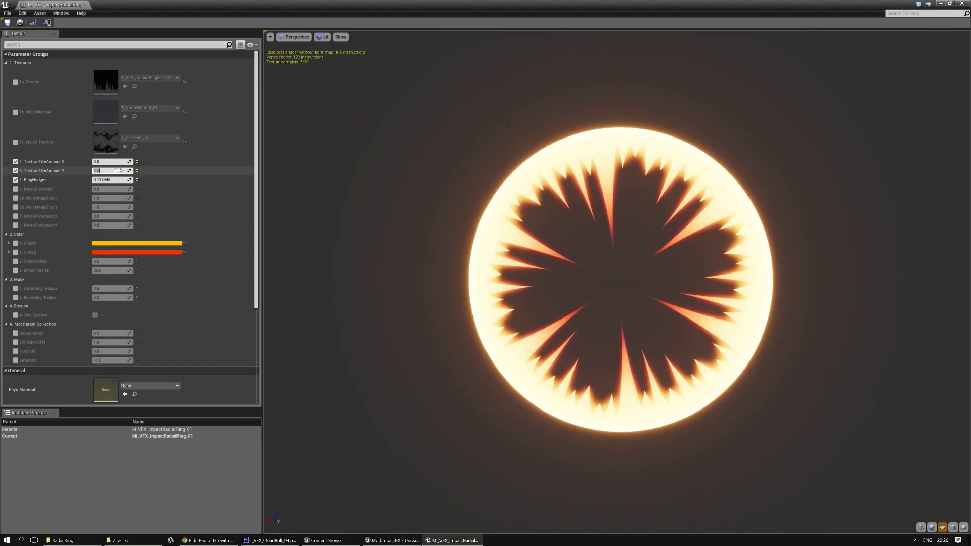
{"action": "type", "text": "-1"}
{"action": "key", "text": "Return"}
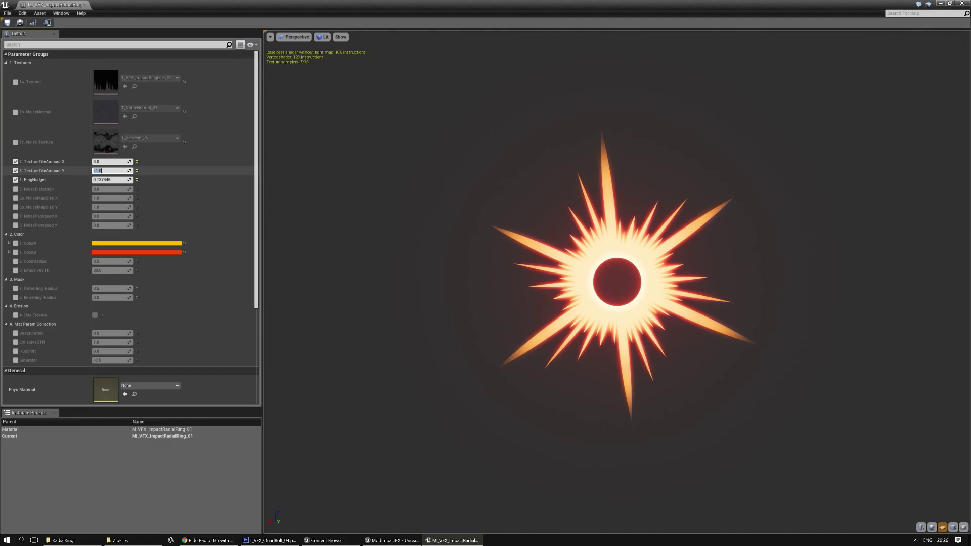
{"action": "mouse_move", "coordinate": [122, 179]}
{"action": "left_mouse_down"}
{"action": "mouse_move", "coordinate": [73, 180]}
{"action": "mouse_move", "coordinate": [122, 180]}
{"action": "mouse_move", "coordinate": [108, 179]}
{"action": "left_mouse_up"}
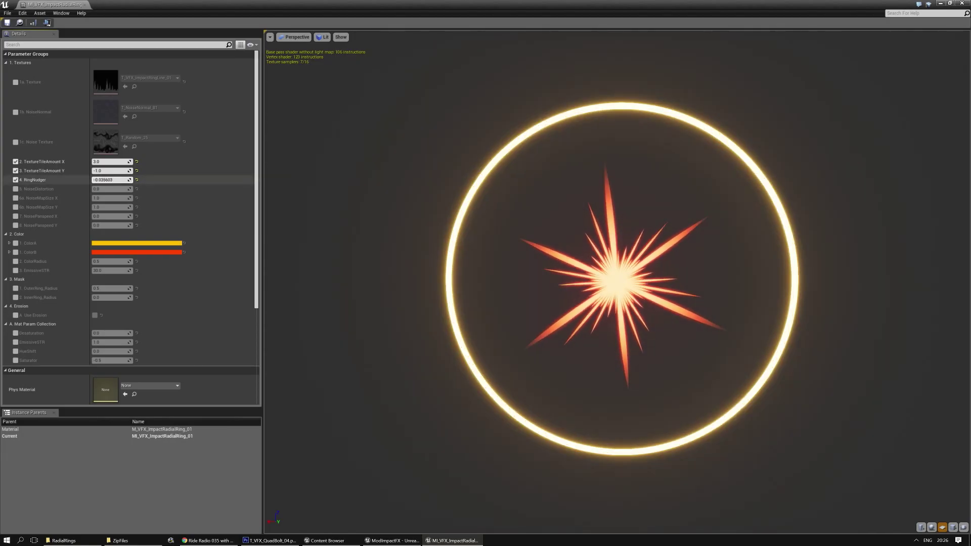
Step: Enable OuterRing_Radius and InnerRing_Radius, shrinking the outer radius and widening the inner hole
{"action": "left_click", "coordinate": [16, 288]}
{"action": "left_click_drag", "start_coordinate": [111, 289], "coordinate": [102, 289]}
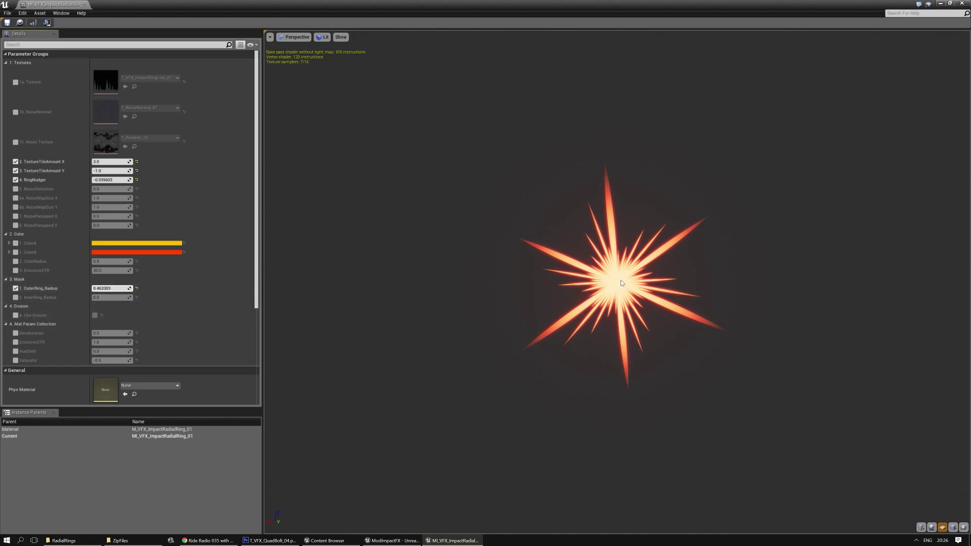
{"action": "left_click", "coordinate": [16, 298]}
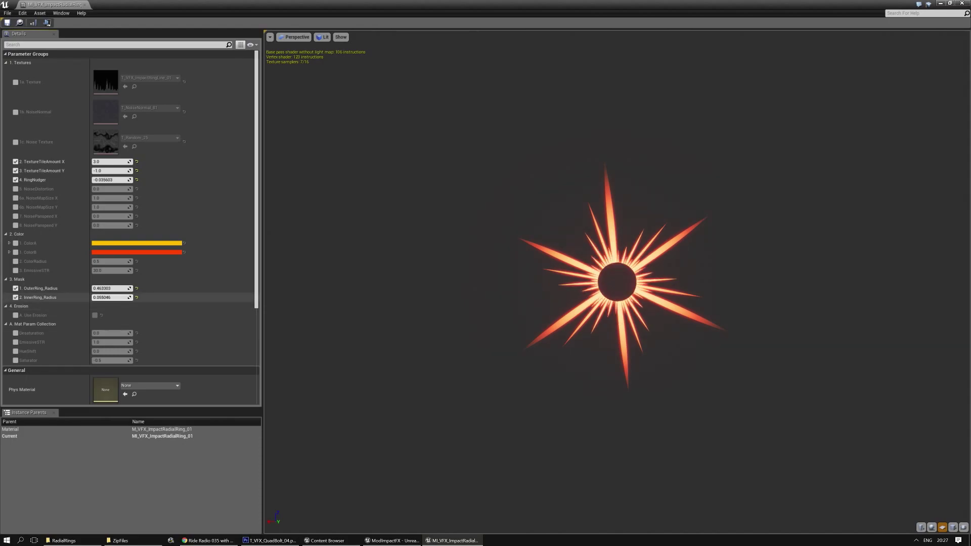
{"action": "left_click_drag", "start_coordinate": [111, 297], "coordinate": [129, 297]}
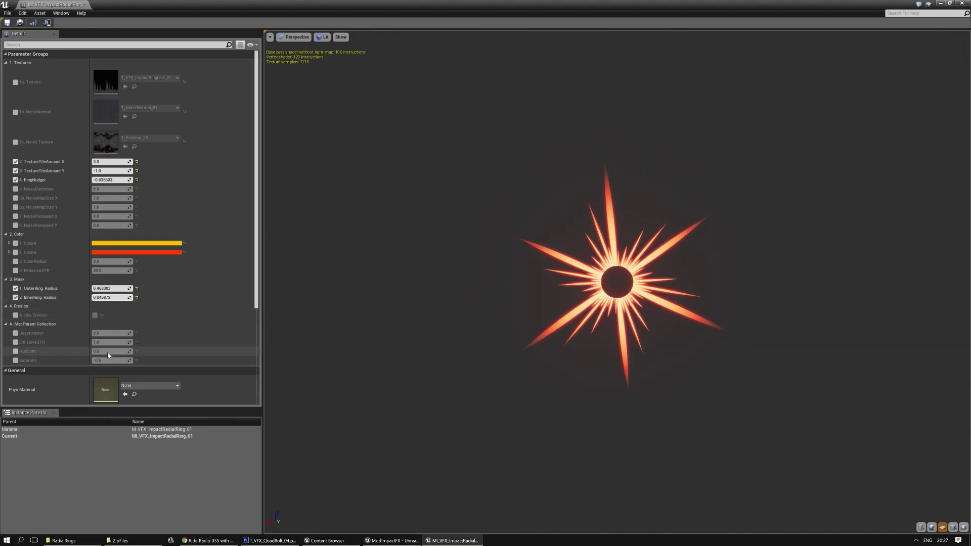
Step: Reset the radii to 0.0 and 0.5, RingNudger to 0.0 and TextureTileAmount Y to 1.0
{"action": "left_click", "coordinate": [137, 298]}
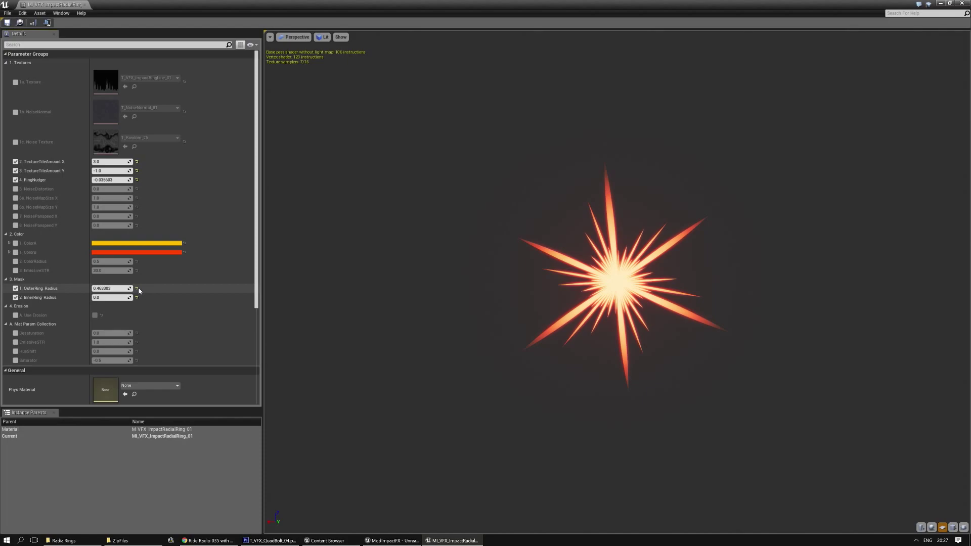
{"action": "left_click", "coordinate": [137, 289]}
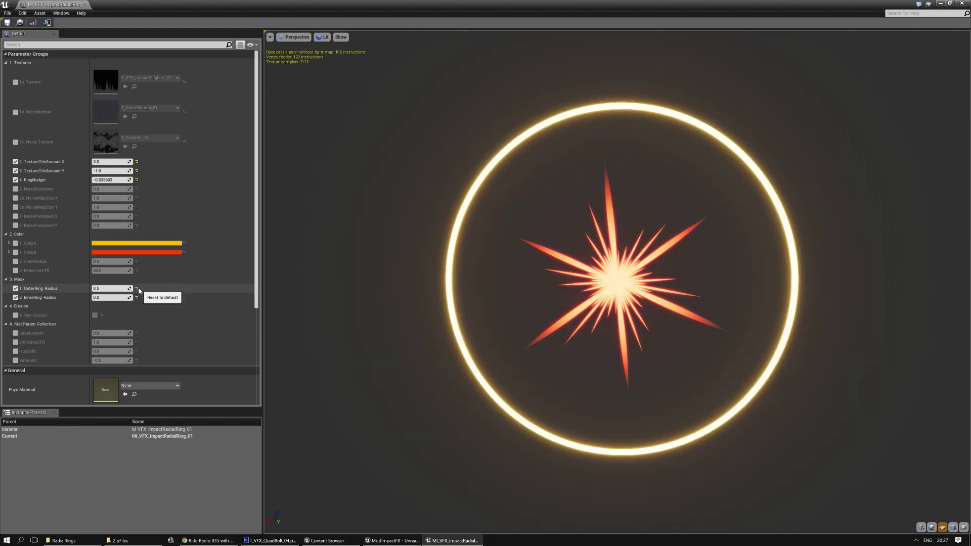
{"action": "left_click", "coordinate": [136, 181]}
{"action": "left_click", "coordinate": [136, 171]}
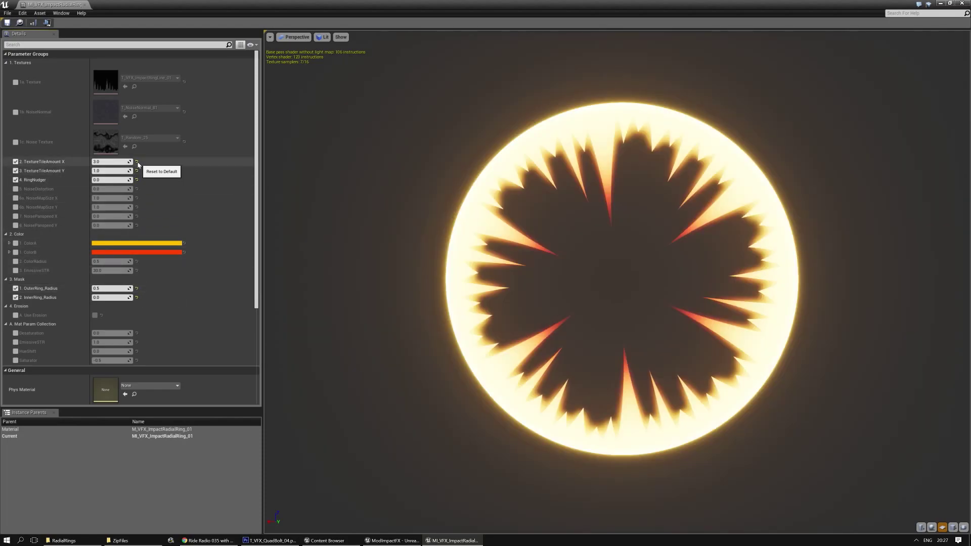
{"action": "left_click_drag", "start_coordinate": [614, 325], "coordinate": [625, 324]}
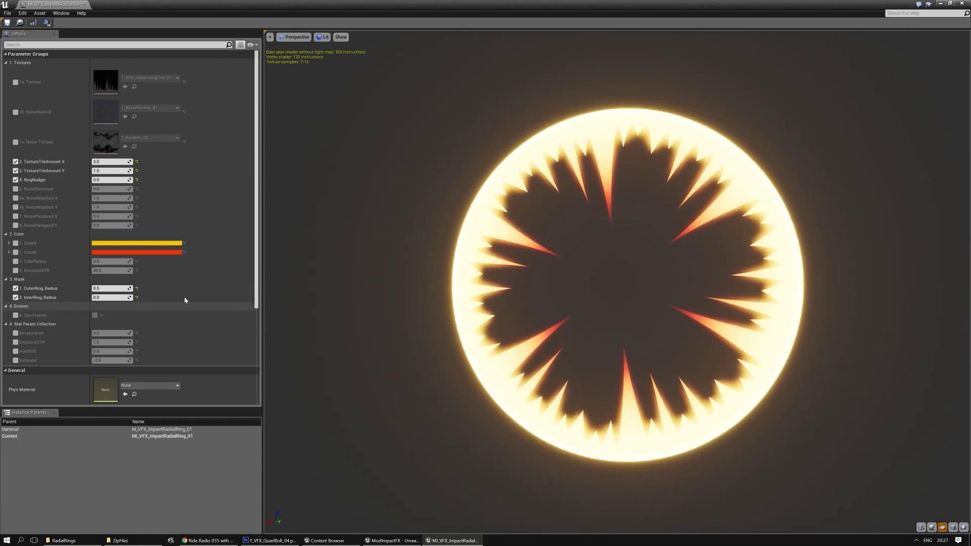
Step: Enable the ColorA override and tint it blue
{"action": "left_click", "coordinate": [15, 244]}
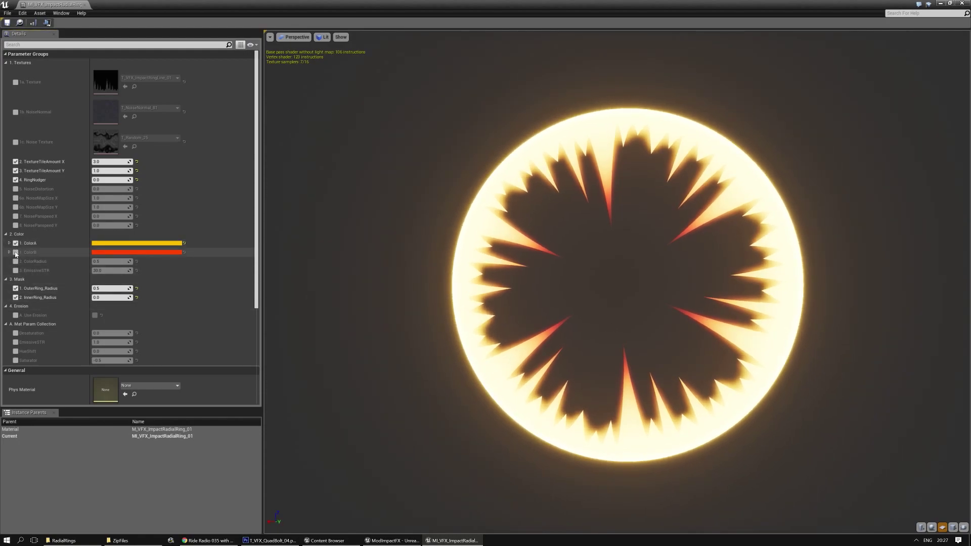
{"action": "left_click", "coordinate": [170, 243]}
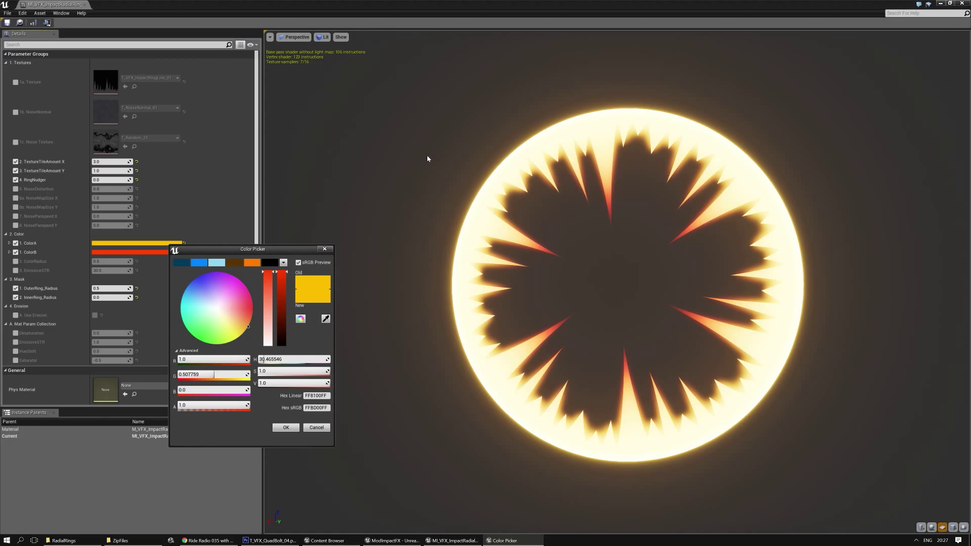
{"action": "left_click_drag", "start_coordinate": [212, 321], "coordinate": [193, 268]}
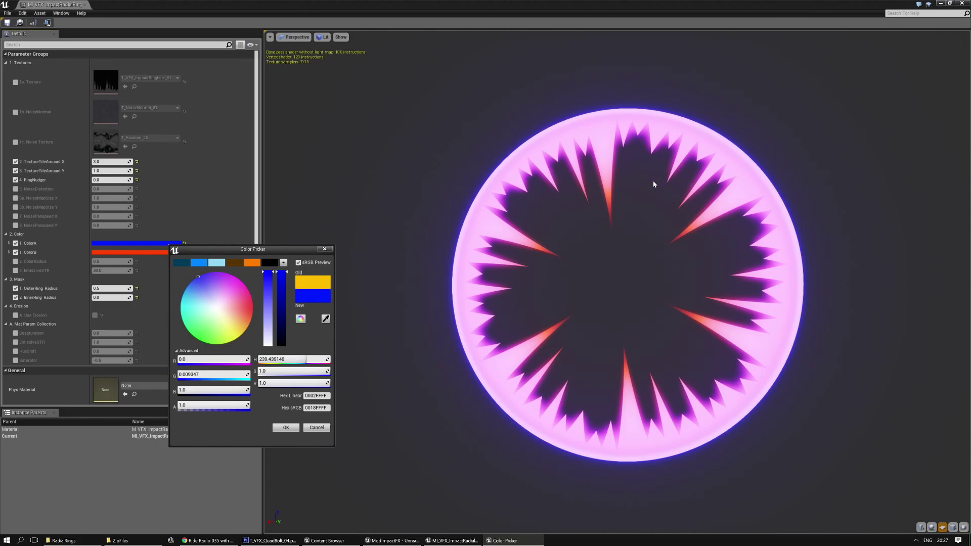
{"action": "left_click_drag", "start_coordinate": [200, 280], "coordinate": [193, 272]}
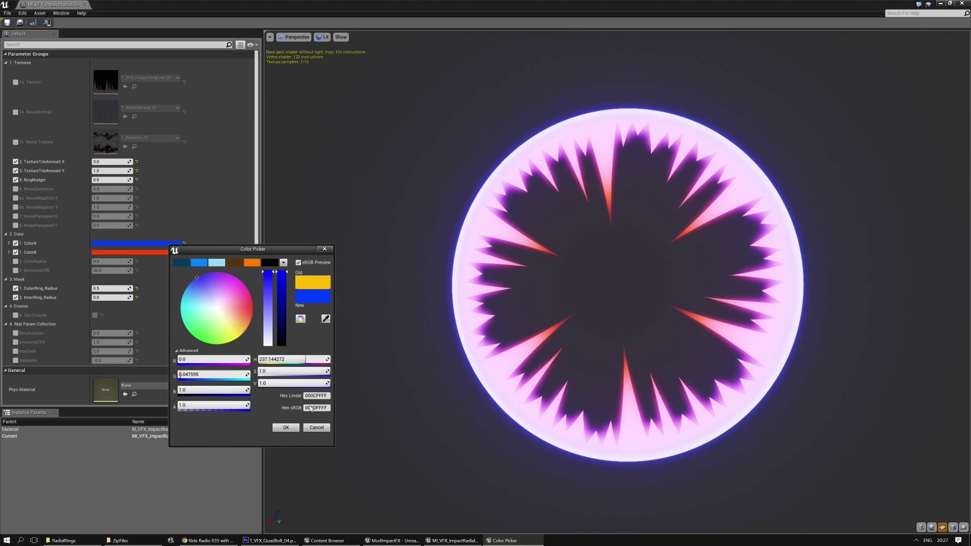
{"action": "left_click", "coordinate": [286, 427]}
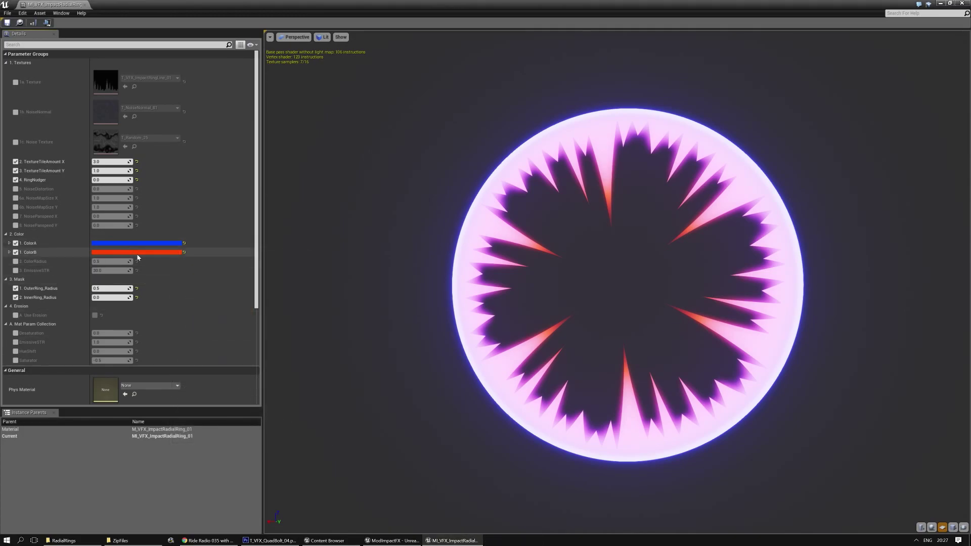
Step: Change ColorB to a pink-magenta colour
{"action": "left_click", "coordinate": [137, 252]}
{"action": "left_click_drag", "start_coordinate": [172, 302], "coordinate": [274, 295]}
{"action": "left_click", "coordinate": [268, 437]}
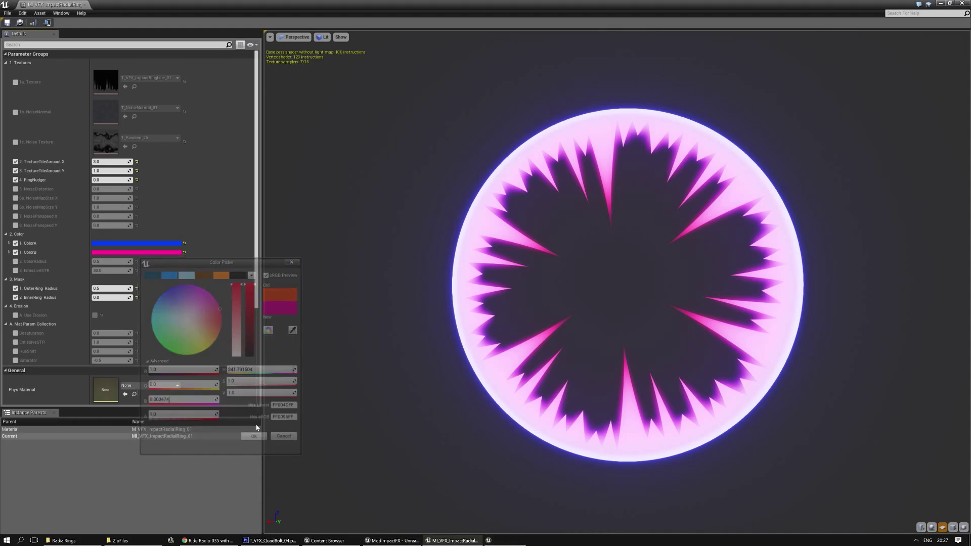
Step: Enable ColorRadius at about 0.4, make ColorB red, and enable and adjust EmissiveSTR
{"action": "left_click", "coordinate": [15, 261]}
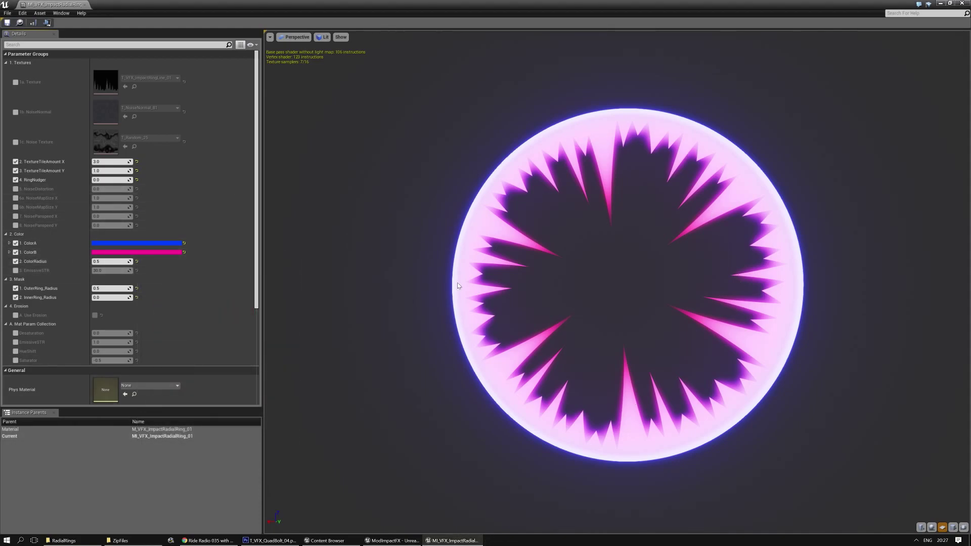
{"action": "mouse_move", "coordinate": [112, 261]}
{"action": "left_mouse_down"}
{"action": "mouse_move", "coordinate": [132, 262]}
{"action": "mouse_move", "coordinate": [107, 261]}
{"action": "left_mouse_up"}
{"action": "left_click", "coordinate": [130, 252]}
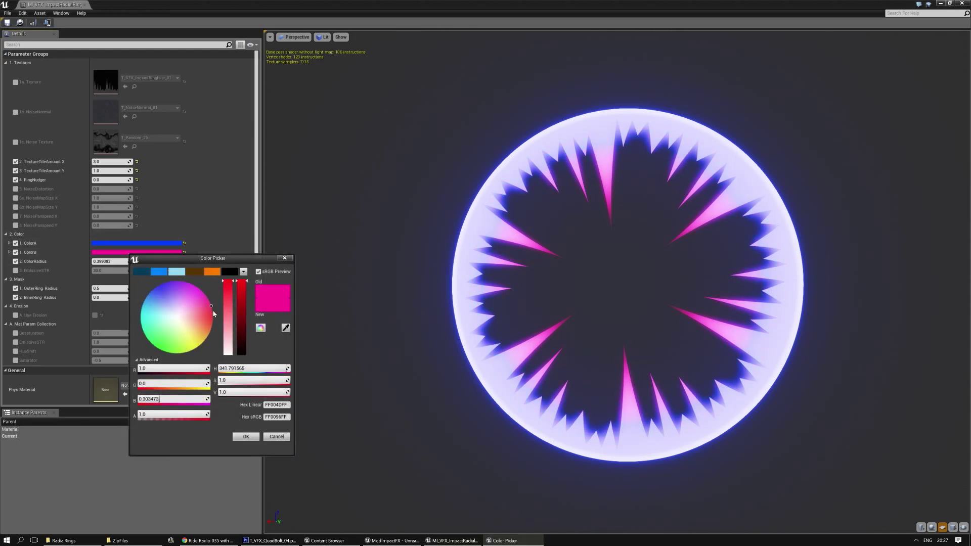
{"action": "left_click_drag", "start_coordinate": [206, 309], "coordinate": [223, 316]}
{"action": "left_click", "coordinate": [246, 437]}
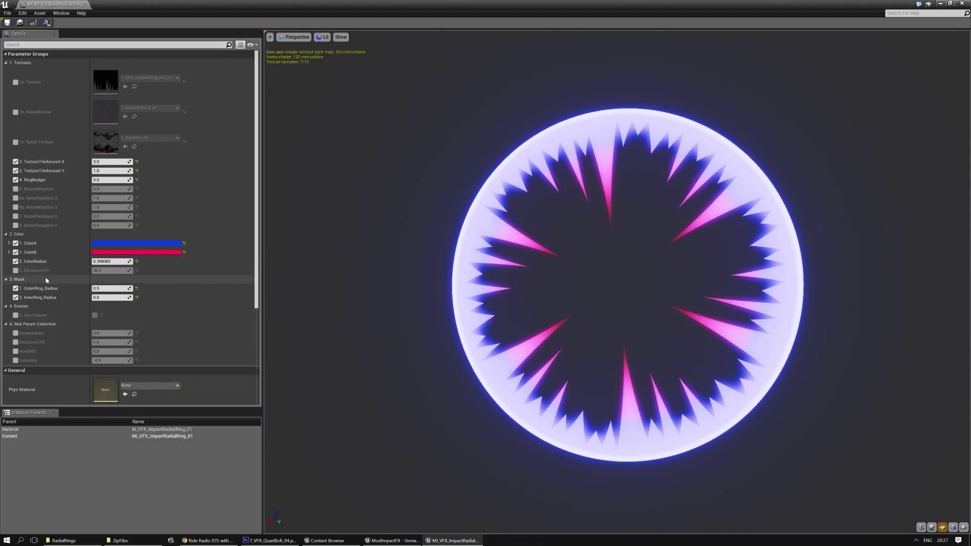
{"action": "left_click", "coordinate": [15, 270]}
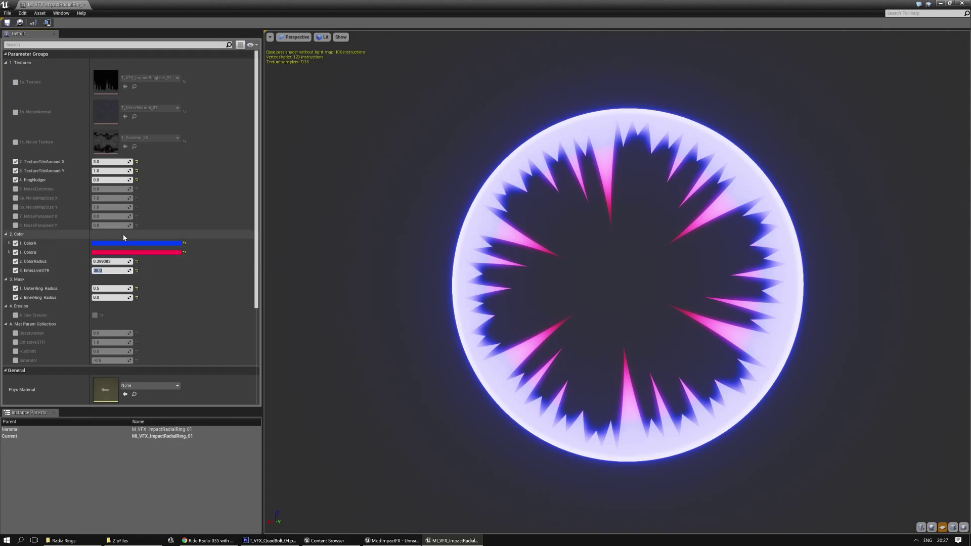
{"action": "mouse_move", "coordinate": [130, 270]}
{"action": "left_mouse_down"}
{"action": "mouse_move", "coordinate": [227, 271]}
{"action": "mouse_move", "coordinate": [130, 270]}
{"action": "mouse_move", "coordinate": [145, 270]}
{"action": "left_mouse_up"}
Step: Reset EmissiveSTR to 30.0, ColorRadius to 0.5, ColorA to yellow and ColorB to orange-red
{"action": "left_click", "coordinate": [137, 271]}
{"action": "left_click", "coordinate": [136, 262]}
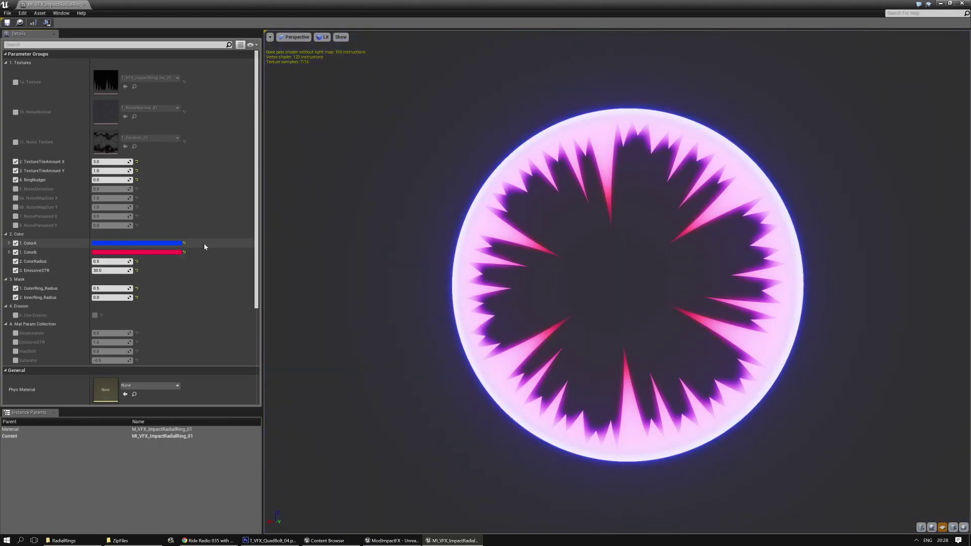
{"action": "left_click", "coordinate": [184, 244]}
{"action": "left_click", "coordinate": [184, 252]}
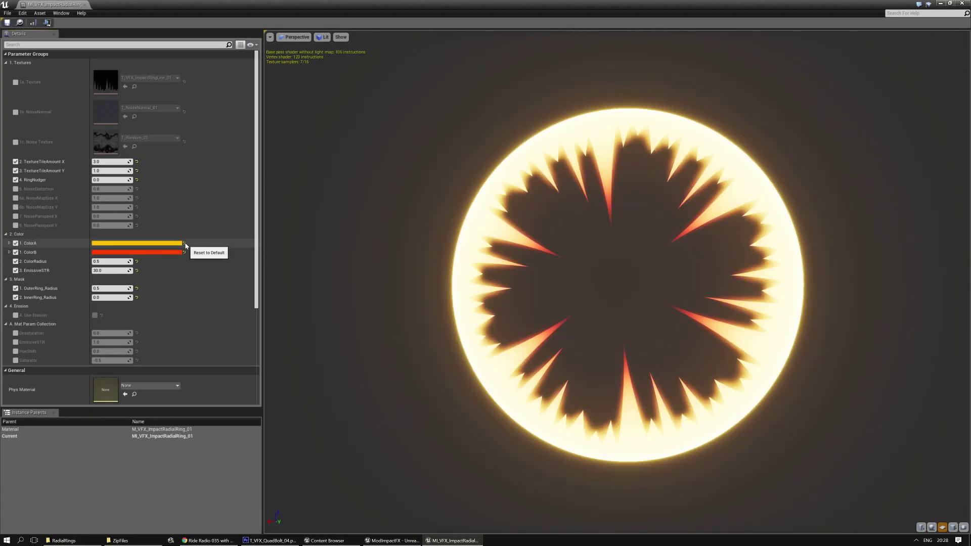
Step: Turn off the TextureTileAmount X, Y and RingNudger overrides
{"action": "left_click", "coordinate": [15, 161]}
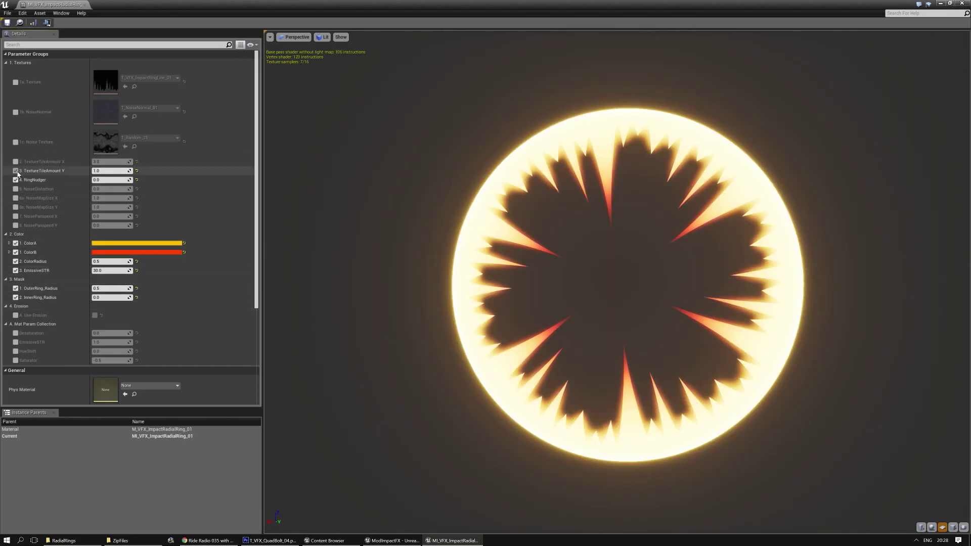
{"action": "left_click", "coordinate": [15, 171]}
{"action": "left_click", "coordinate": [15, 180]}
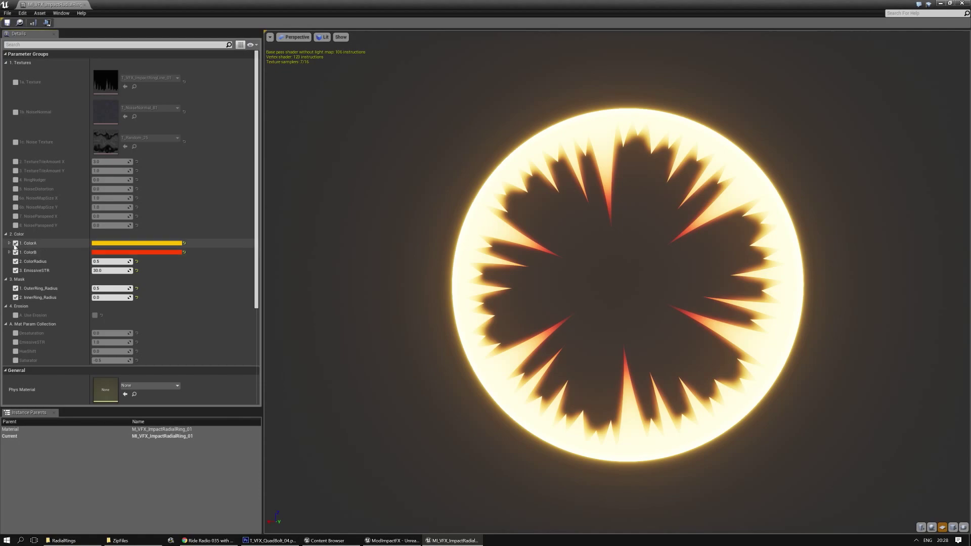
Step: Turn off the ColorA, ColorRadius and EmissiveSTR overrides
{"action": "left_click", "coordinate": [16, 244]}
{"action": "left_click", "coordinate": [15, 261]}
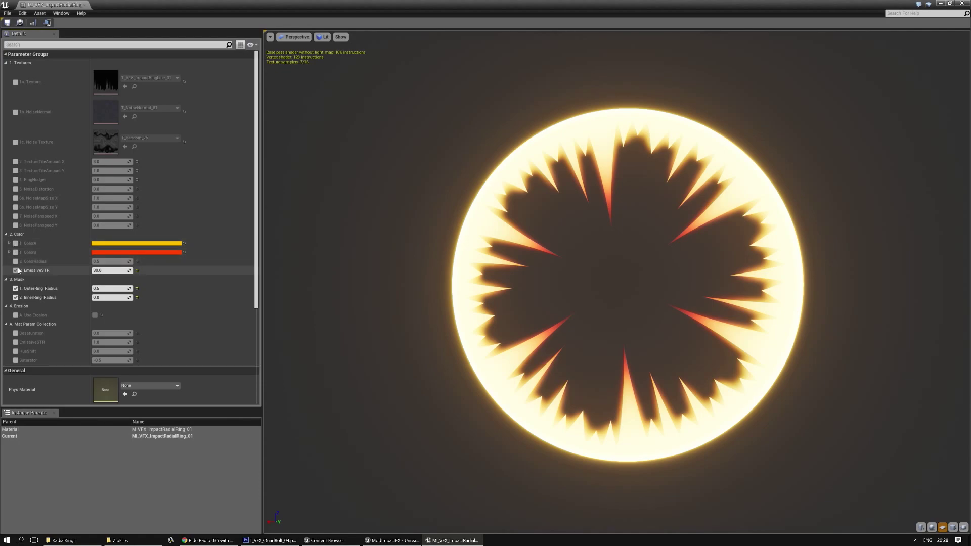
{"action": "left_click", "coordinate": [16, 271]}
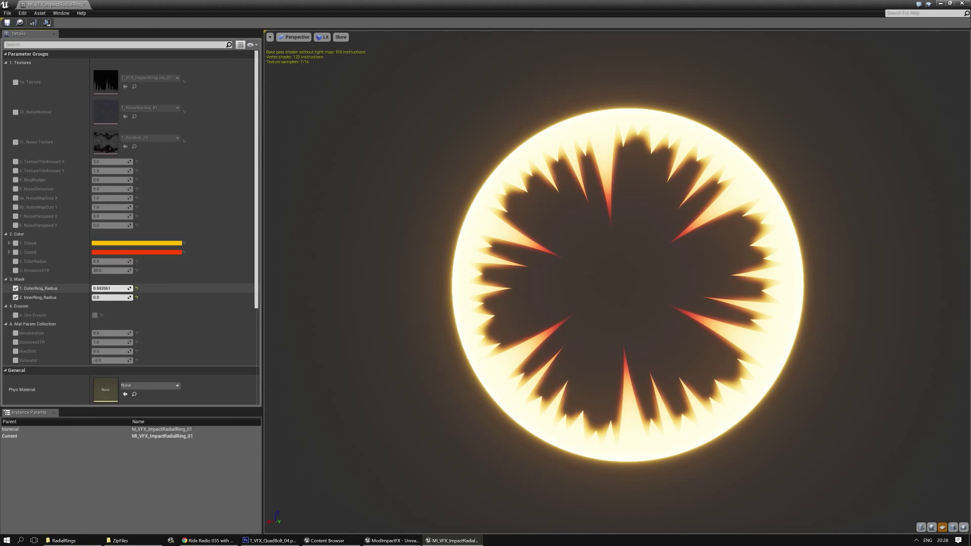
Step: Try thinner ring radii, then restore OuterRing_Radius to 0.5 and InnerRing_Radius to 0.0
{"action": "left_click_drag", "start_coordinate": [111, 288], "coordinate": [81, 289]}
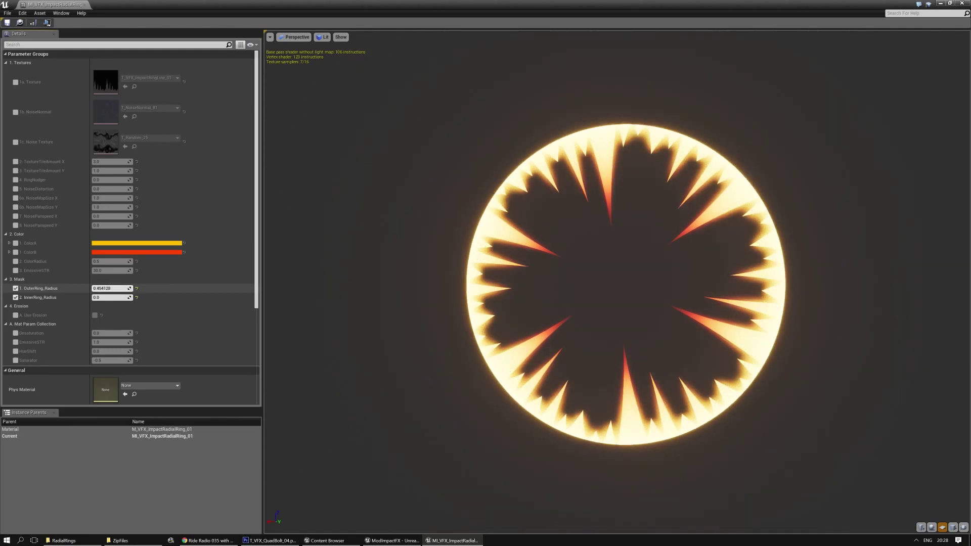
{"action": "left_click_drag", "start_coordinate": [114, 297], "coordinate": [138, 297]}
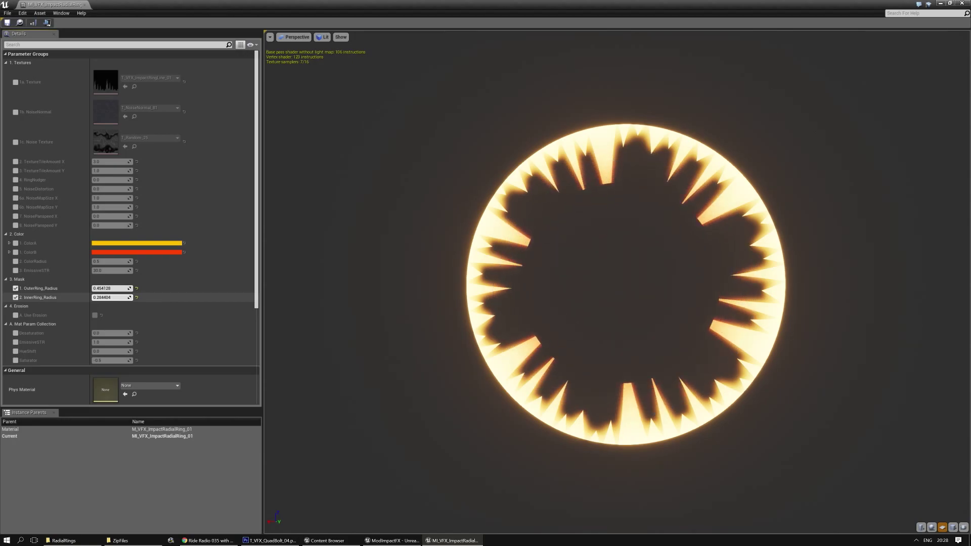
{"action": "left_click", "coordinate": [138, 289]}
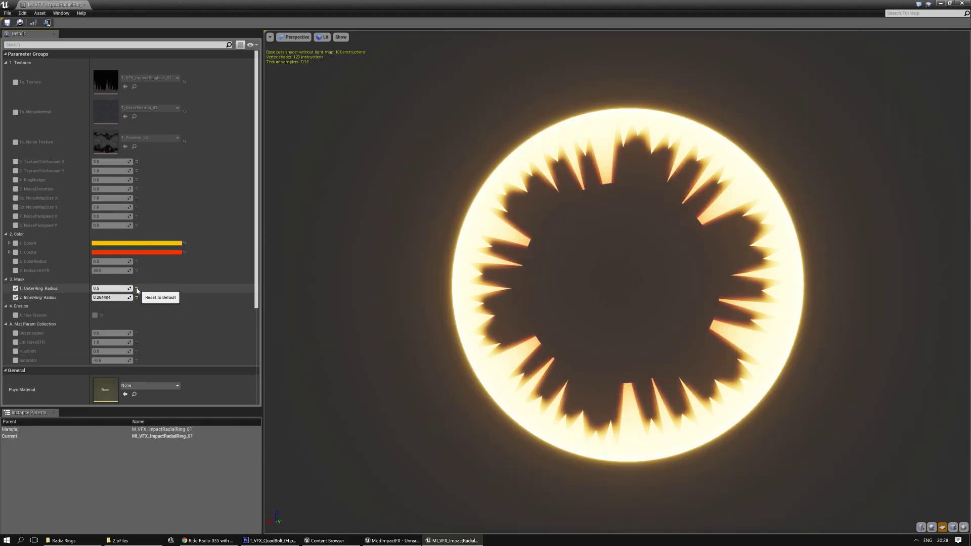
{"action": "left_click", "coordinate": [136, 298]}
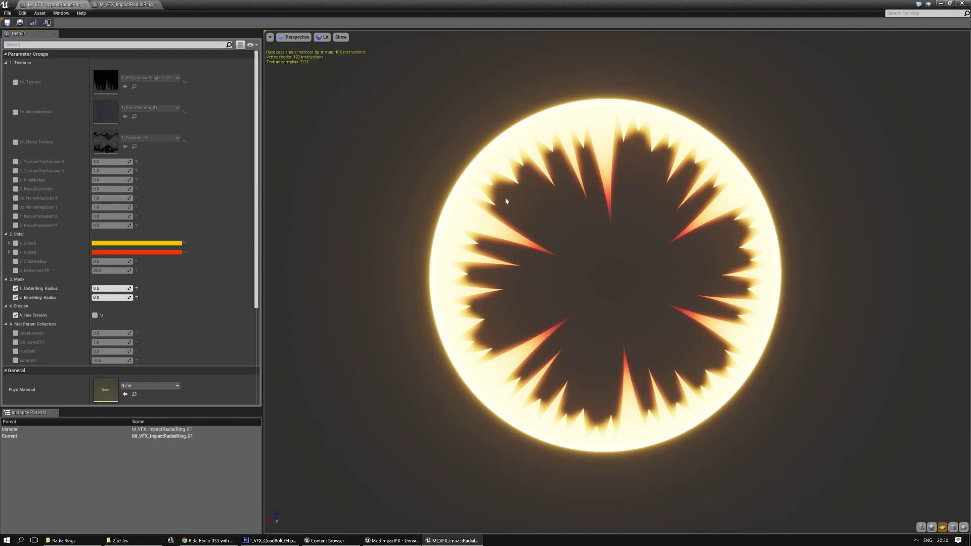
Step: Drag NoiseDistortion up to 0.79802, twisting the spikes into flame shapes
{"action": "left_click_drag", "start_coordinate": [558, 268], "coordinate": [558, 268]}
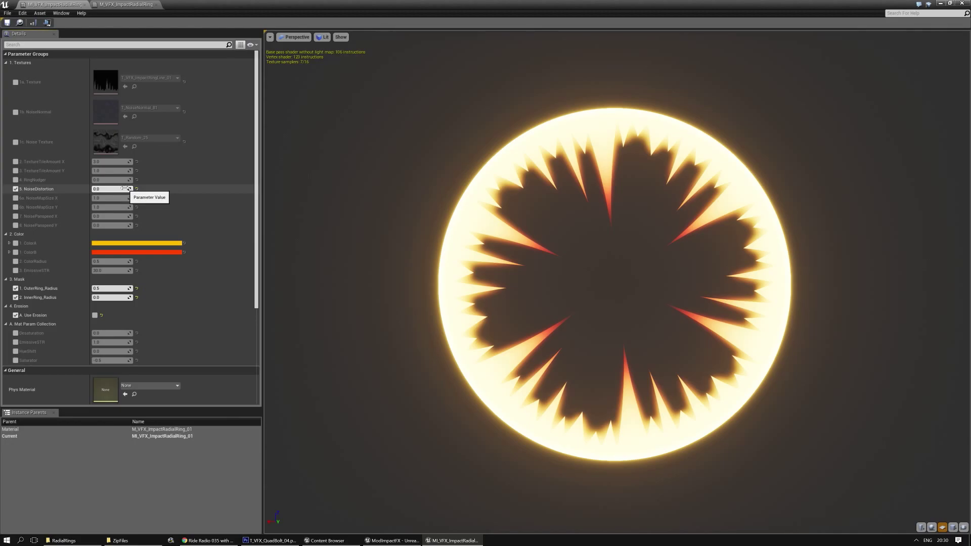
{"action": "left_click_drag", "start_coordinate": [126, 188], "coordinate": [167, 188]}
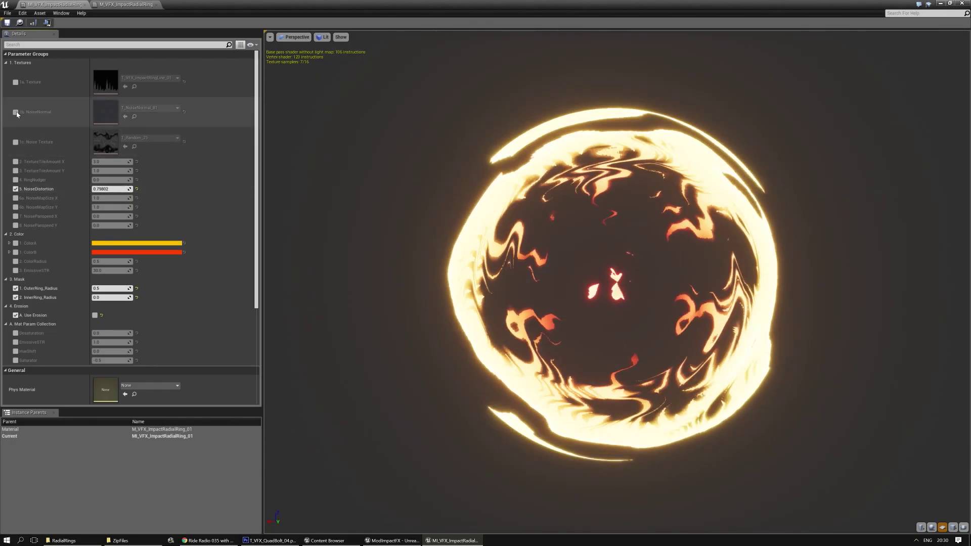
Step: Enable NoiseNormal, try T_NoiseNormal_83 and _21, lower NoiseDistortion to about 0.11, then reset the texture
{"action": "left_click", "coordinate": [16, 112]}
{"action": "left_click", "coordinate": [150, 108]}
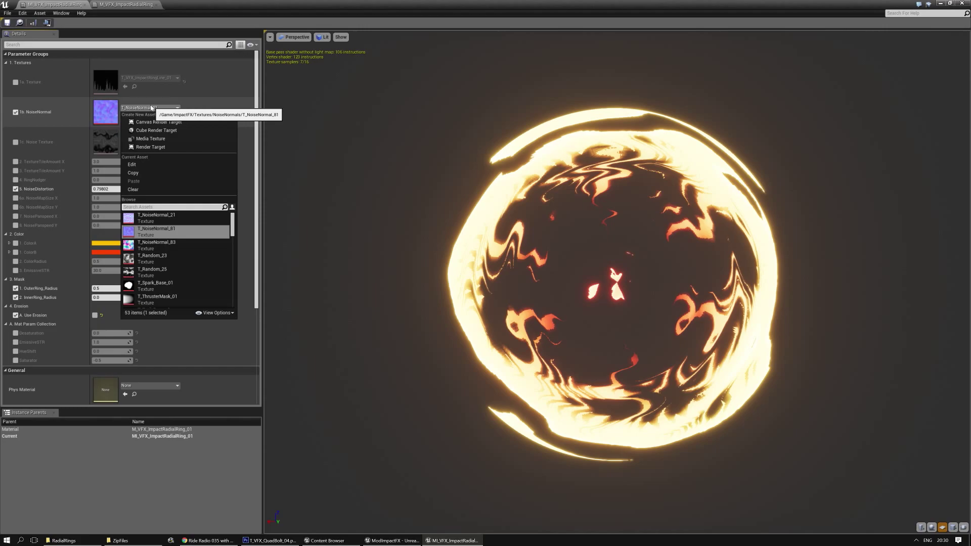
{"action": "left_click", "coordinate": [148, 246]}
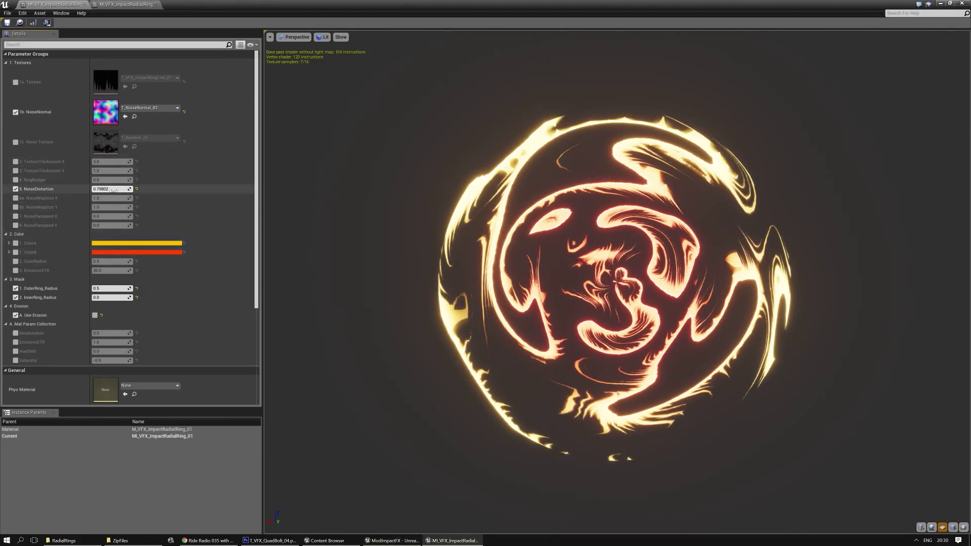
{"action": "left_click_drag", "start_coordinate": [112, 188], "coordinate": [86, 189]}
{"action": "left_click", "coordinate": [151, 107]}
{"action": "left_click", "coordinate": [175, 220]}
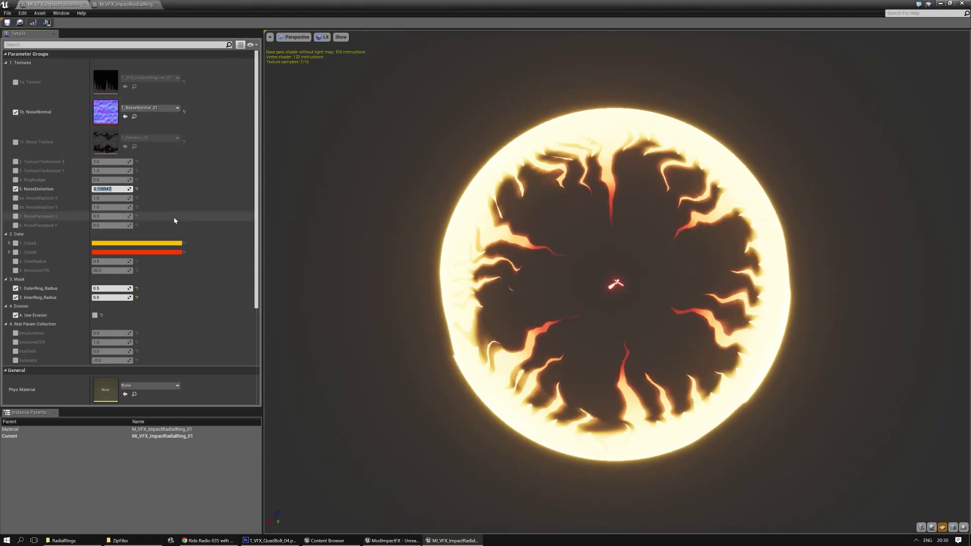
{"action": "left_click", "coordinate": [185, 116]}
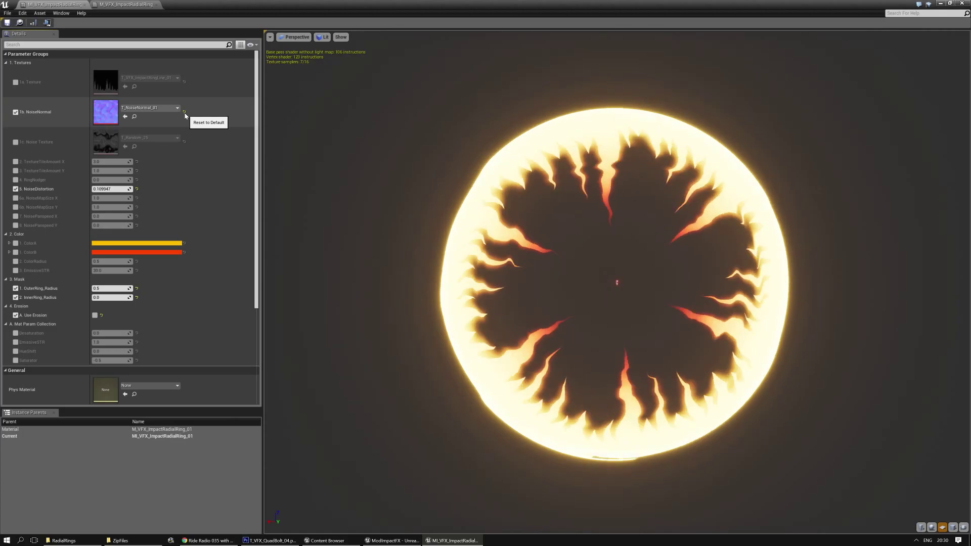
Step: Set NoiseDistortion to 0.05
{"action": "left_click", "coordinate": [113, 189]}
{"action": "type", "text": "0.05"}
{"action": "key", "text": "Return"}
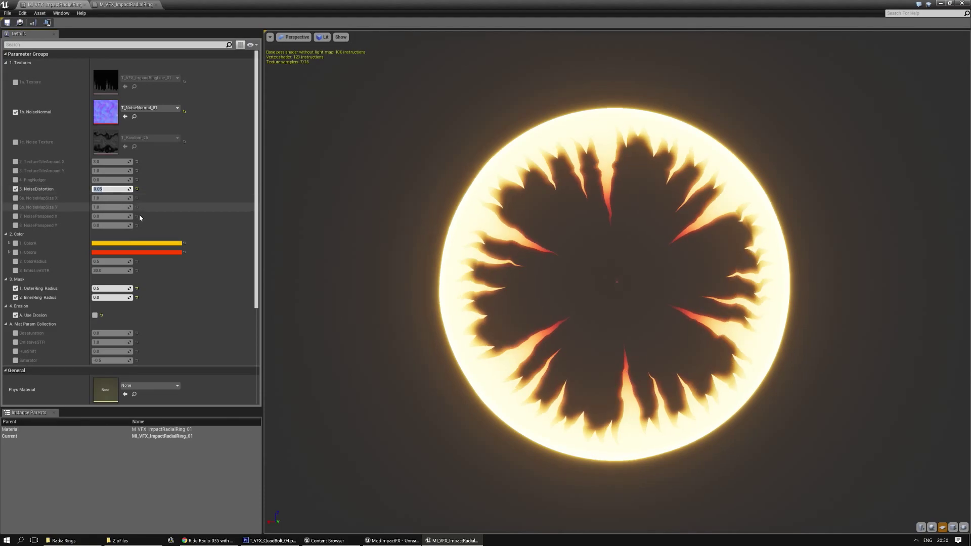
Step: Enable NoiseMapSize X, try 5.0, then set it back to 1.0
{"action": "left_click", "coordinate": [15, 198]}
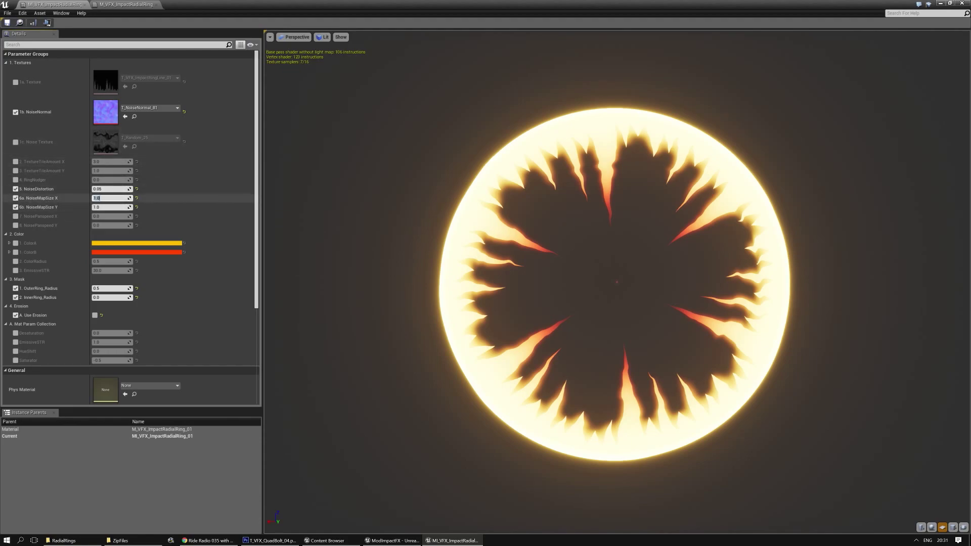
{"action": "type", "text": "5"}
{"action": "key", "text": "Return"}
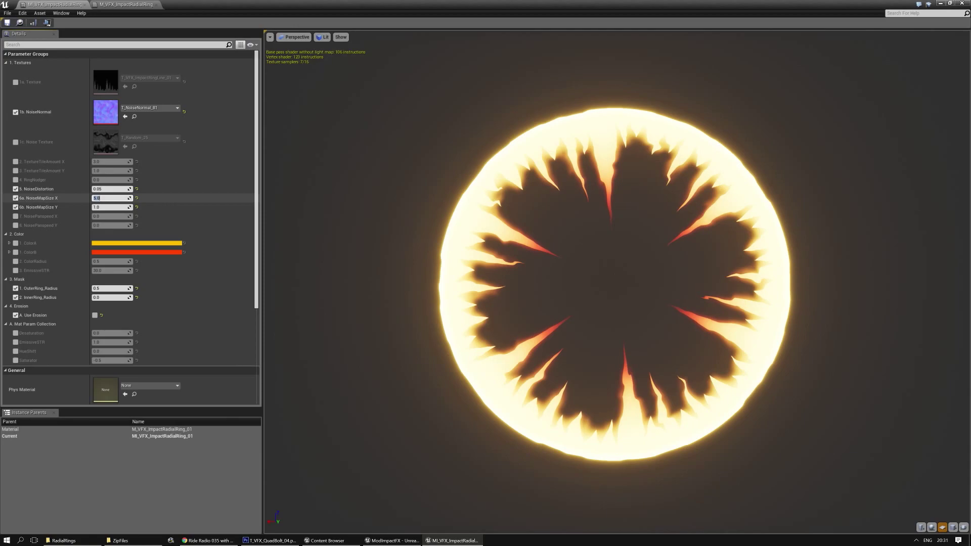
{"action": "type", "text": "1"}
{"action": "key", "text": "Return"}
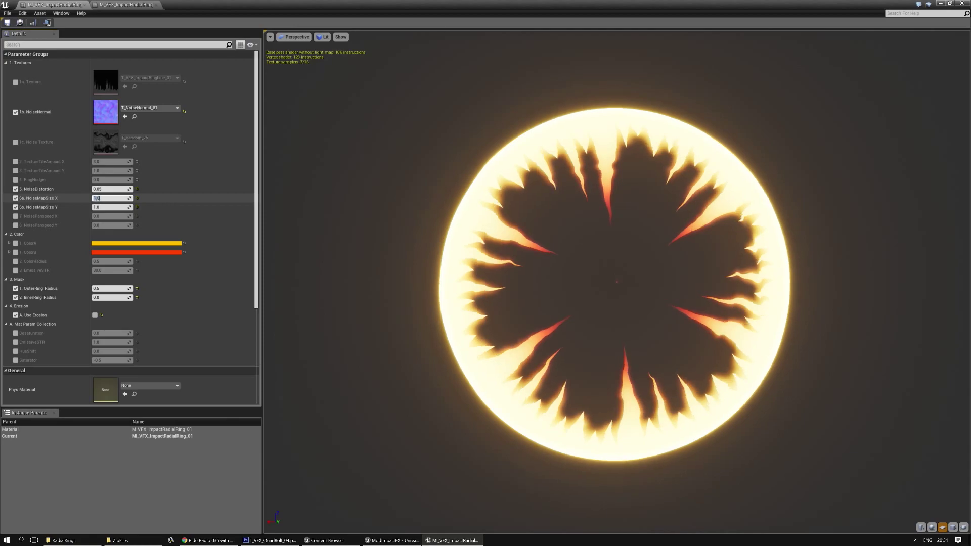
Step: Enable NoisePanspeed X and set it to 0.0
{"action": "left_click", "coordinate": [15, 216]}
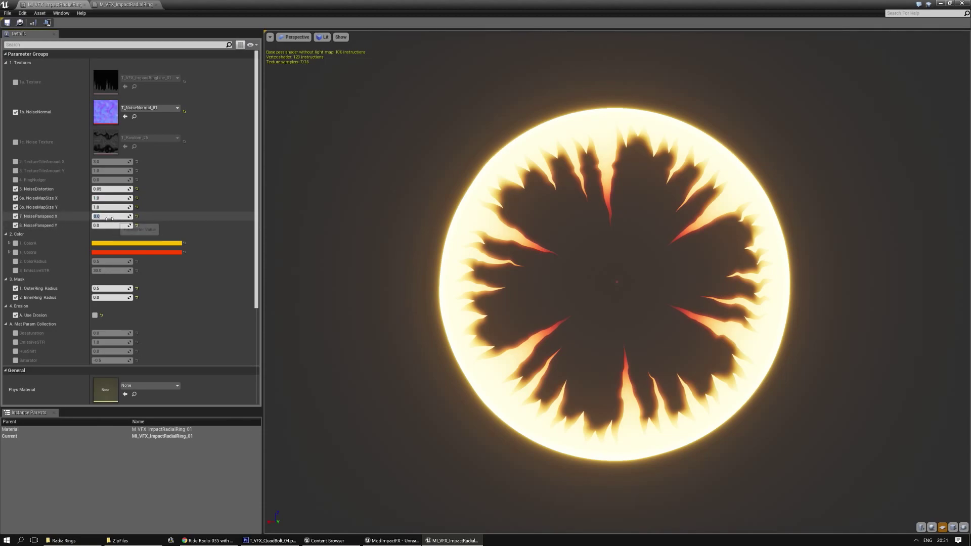
{"action": "key", "text": "BackSpace"}
{"action": "key", "text": "BackSpace"}
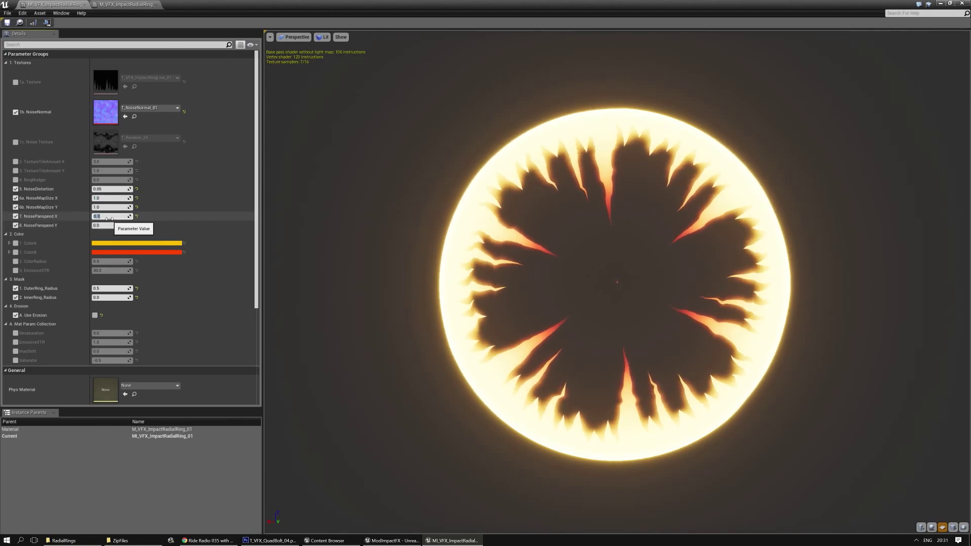
{"action": "key", "text": "BackSpace"}
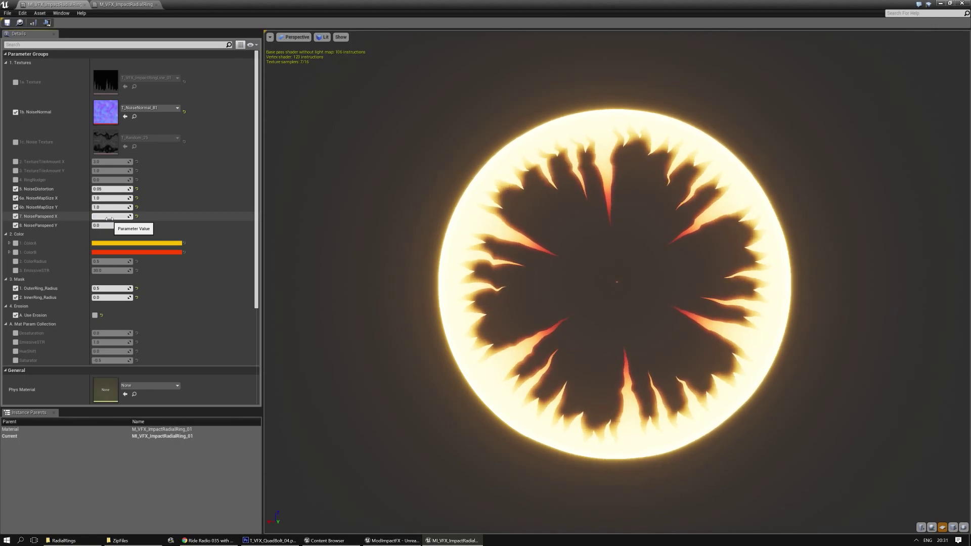
{"action": "type", "text": "1"}
{"action": "key", "text": "Return"}
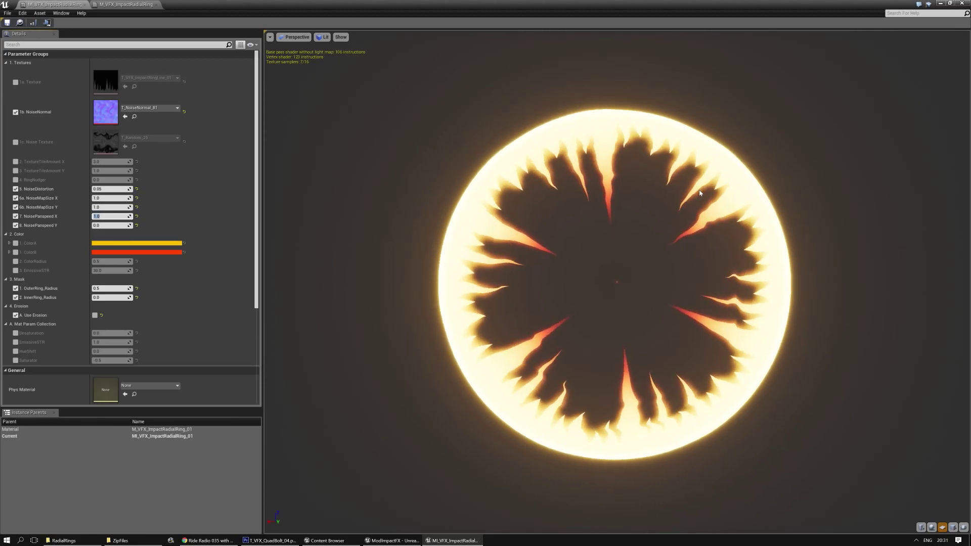
{"action": "type", "text": "0"}
{"action": "key", "text": "Return"}
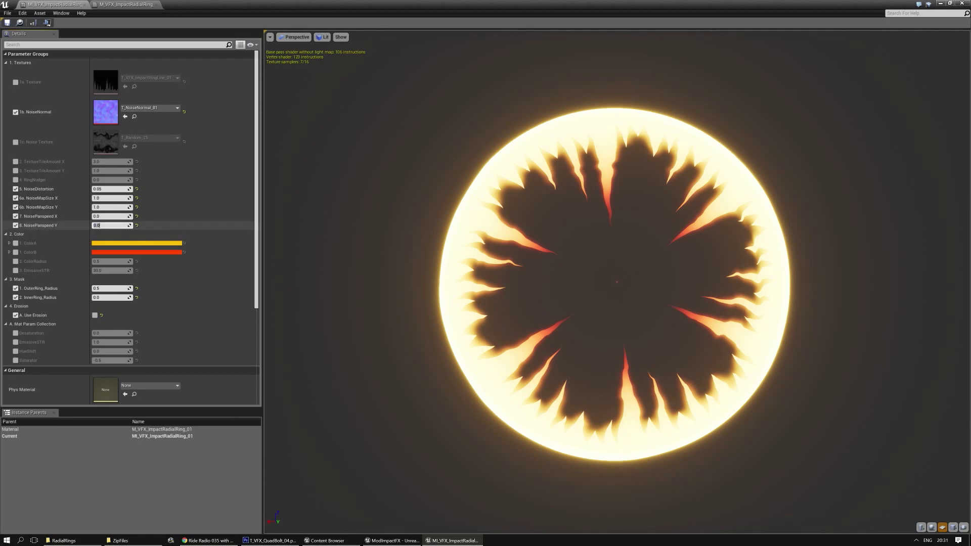
Step: Set NoisePanspeed Y to -1.0
{"action": "type", "text": "1.0"}
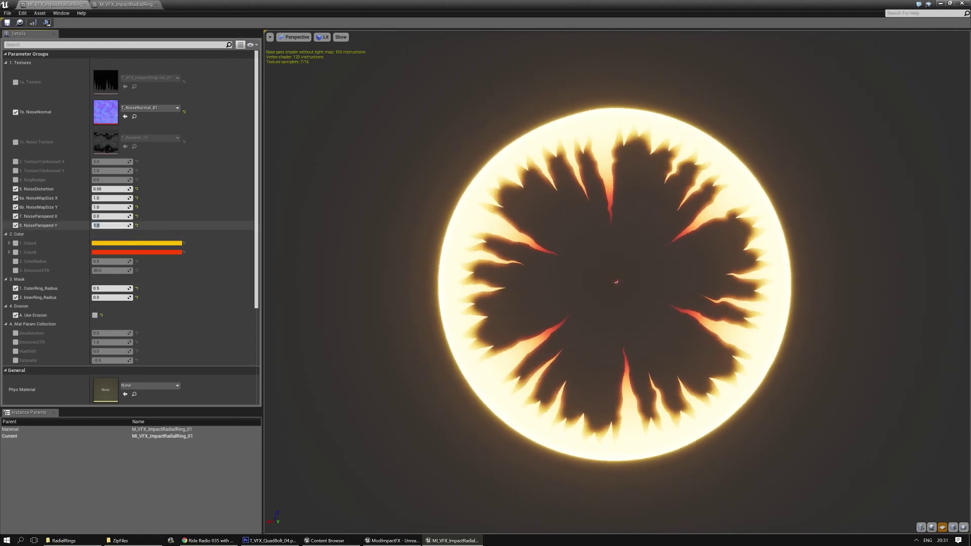
{"action": "key", "text": "Home"}
{"action": "type", "text": "-"}
{"action": "key", "text": "Return"}
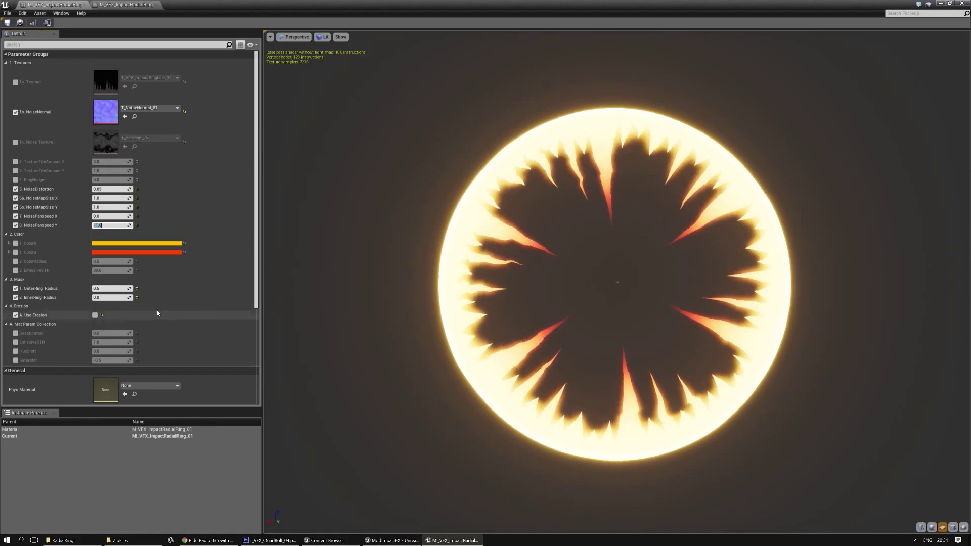
Step: Keep InnerRing_Radius at 0.0 and reset NoiseDistortion to 0.0 and NoisePanspeed Y to default
{"action": "left_click", "coordinate": [617, 286]}
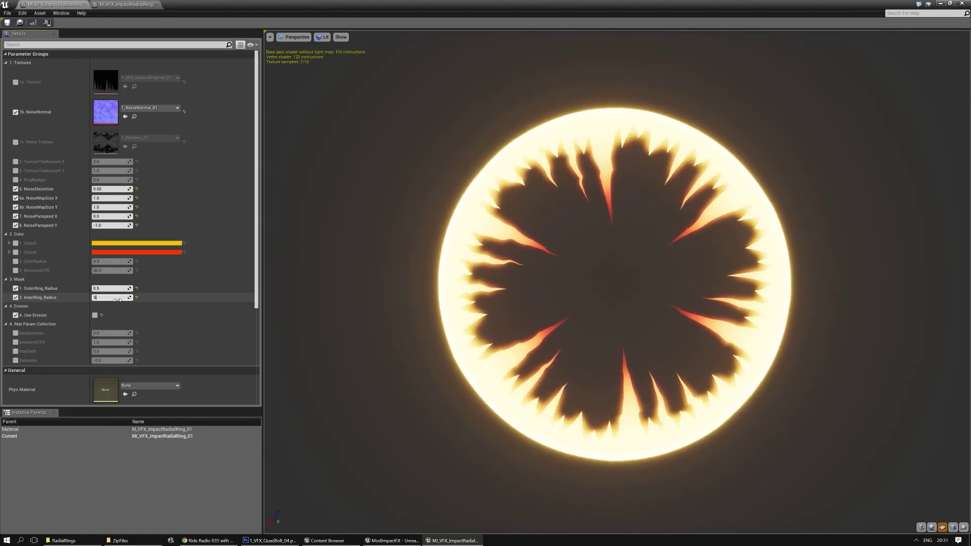
{"action": "key", "text": "Return"}
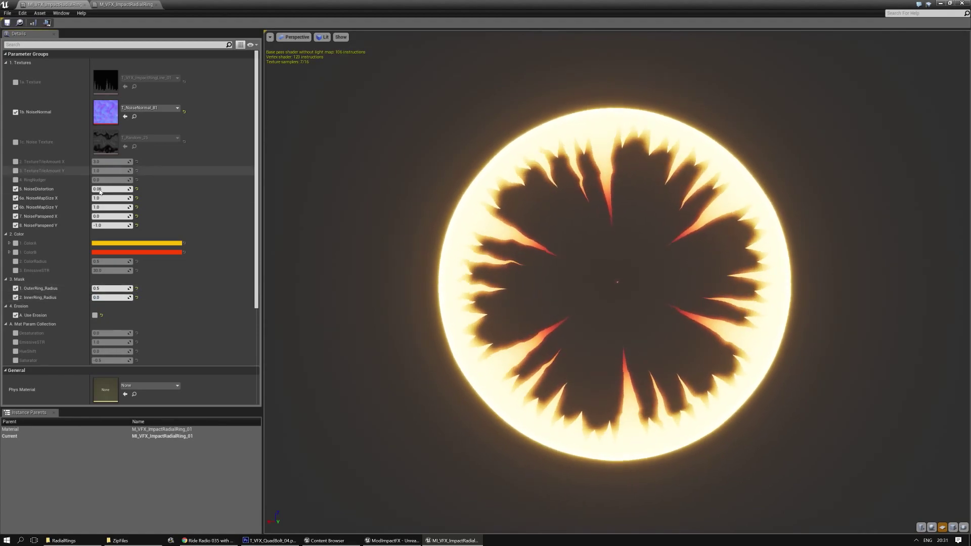
{"action": "left_click", "coordinate": [137, 189]}
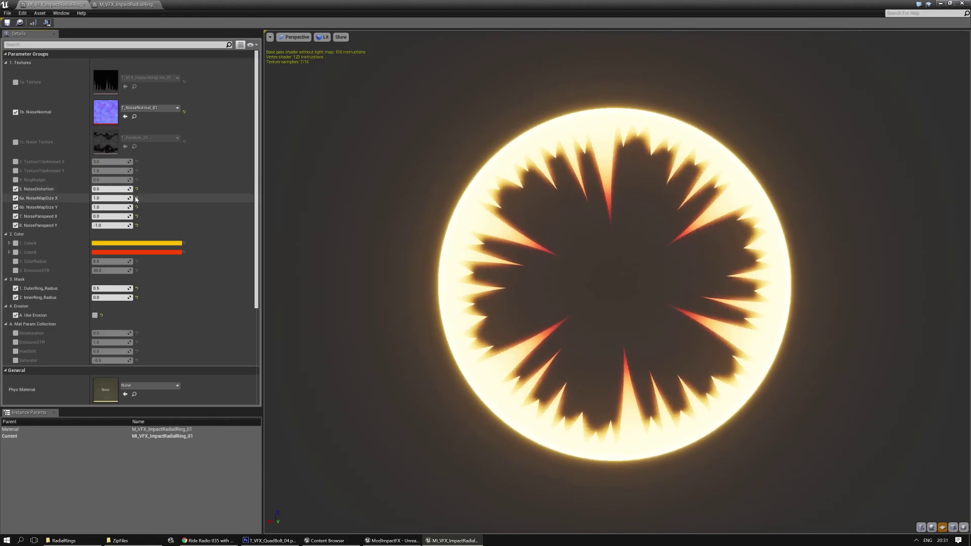
{"action": "left_click", "coordinate": [137, 226]}
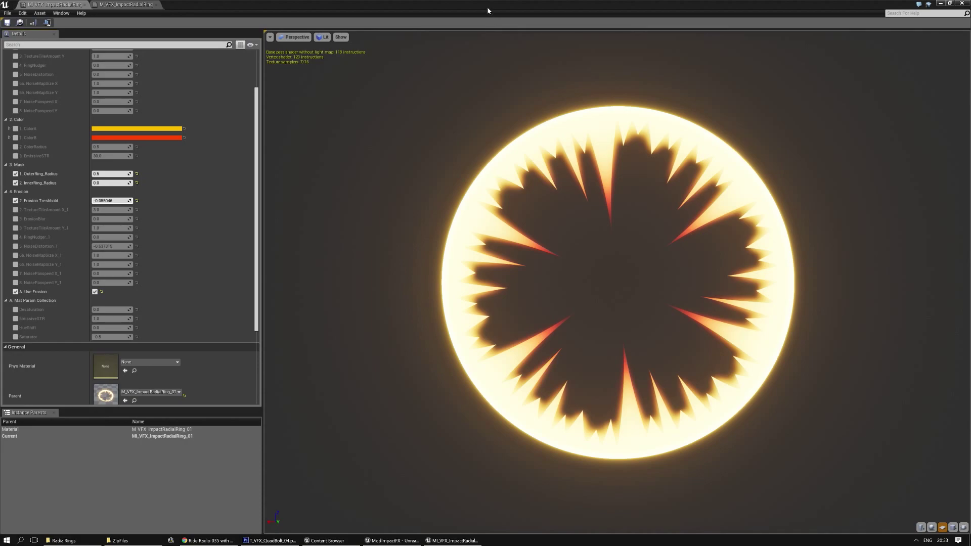
Step: Toggle Use Erosion off and back on, then raise Erosion Treshhold to 0.06422
{"action": "left_click", "coordinate": [488, 10]}
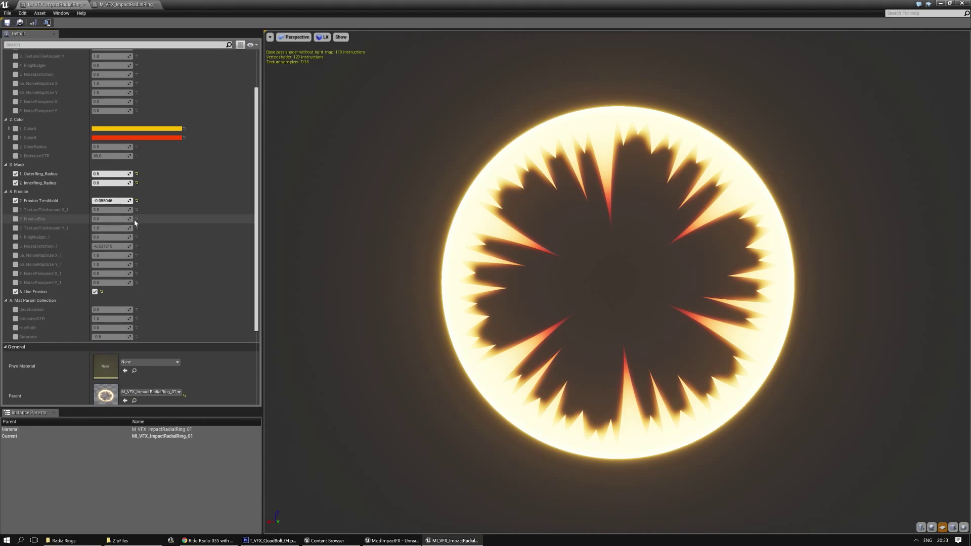
{"action": "left_click", "coordinate": [94, 291]}
{"action": "left_click", "coordinate": [94, 201]}
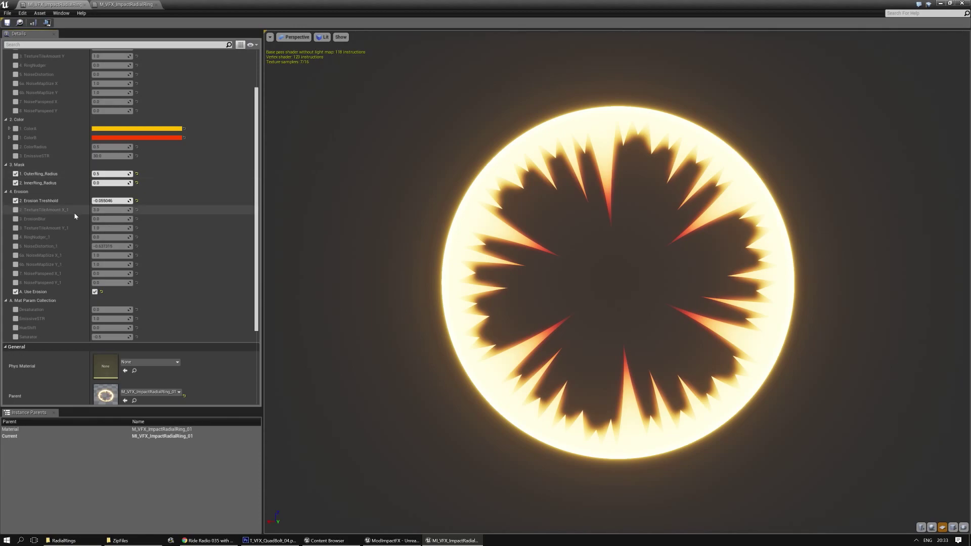
{"action": "mouse_move", "coordinate": [106, 200]}
{"action": "left_mouse_down"}
{"action": "mouse_move", "coordinate": [146, 201]}
{"action": "mouse_move", "coordinate": [112, 201]}
{"action": "left_mouse_up"}
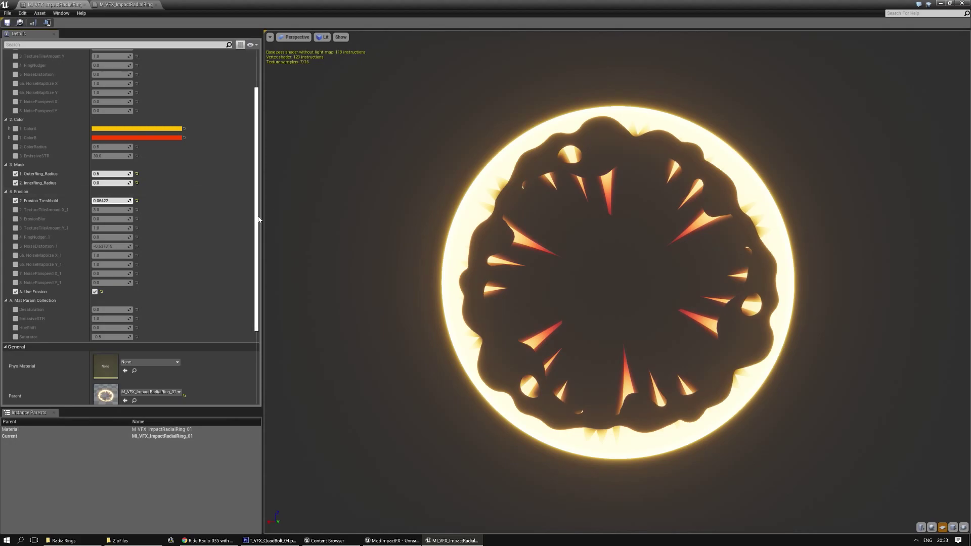
{"action": "left_click_drag", "start_coordinate": [258, 219], "coordinate": [257, 182]}
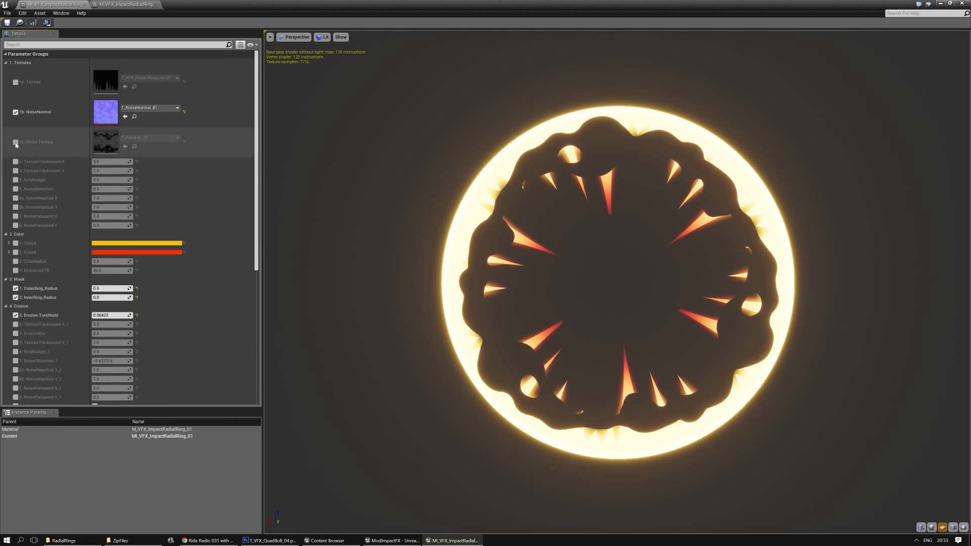
Step: Try T_Random_23 as the Noise Texture override, then switch it to T_Random_25
{"action": "left_click", "coordinate": [144, 137]}
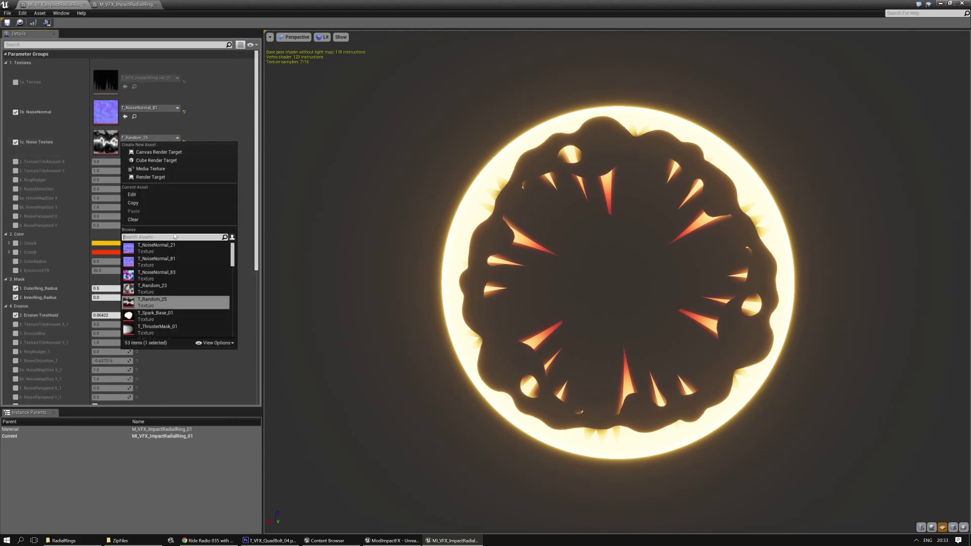
{"action": "left_click", "coordinate": [168, 291]}
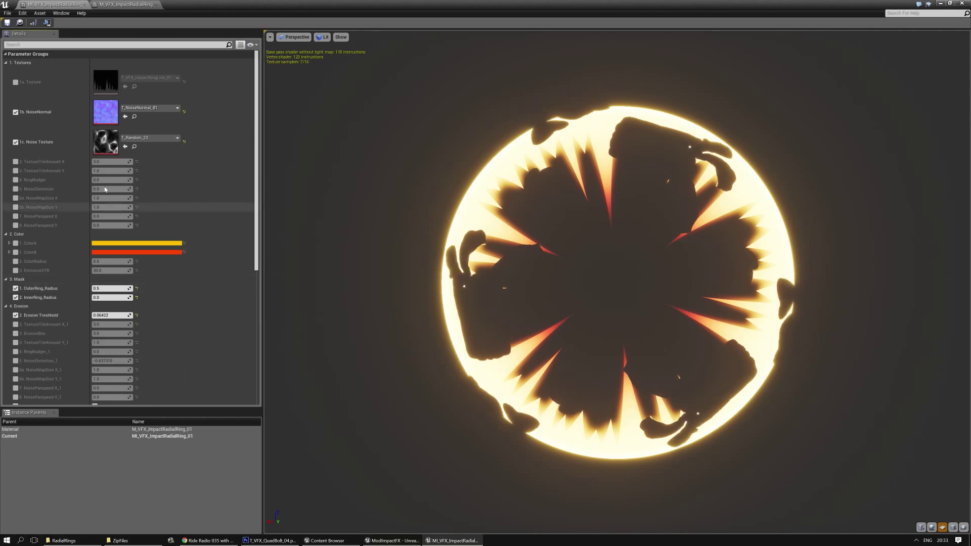
{"action": "left_click", "coordinate": [147, 137]}
{"action": "mouse_move", "coordinate": [168, 305]}
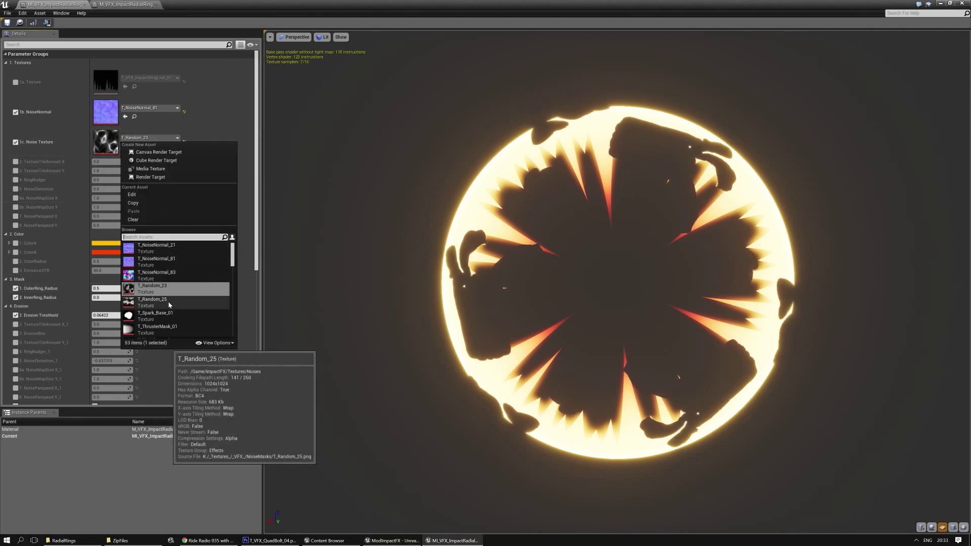
{"action": "left_click", "coordinate": [168, 303]}
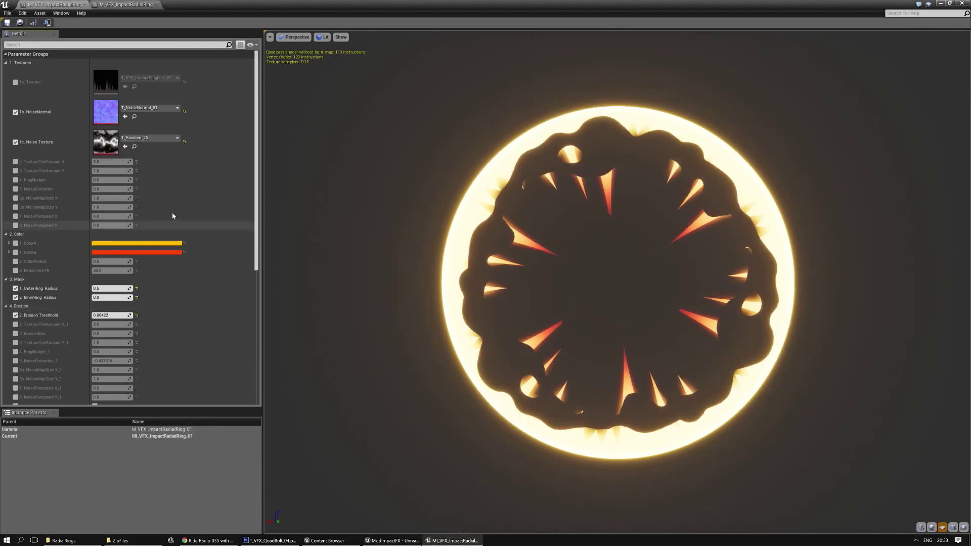
Step: Set TextureTileAmount X_1 to 6.0 and ErosionBlur to about 2.38
{"action": "scroll", "coordinate": [256, 186], "scroll_direction": "down", "scroll_amount": 5}
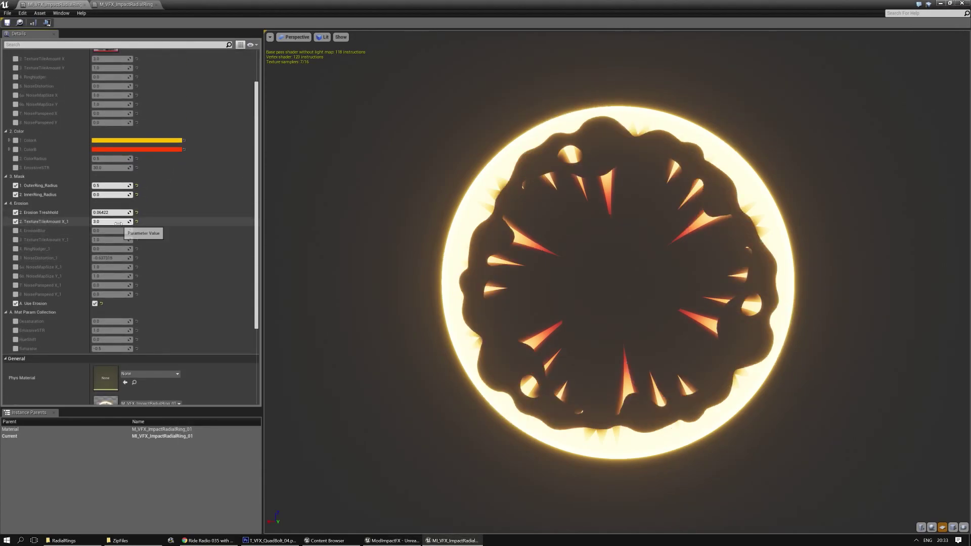
{"action": "left_click_drag", "start_coordinate": [119, 223], "coordinate": [118, 223]}
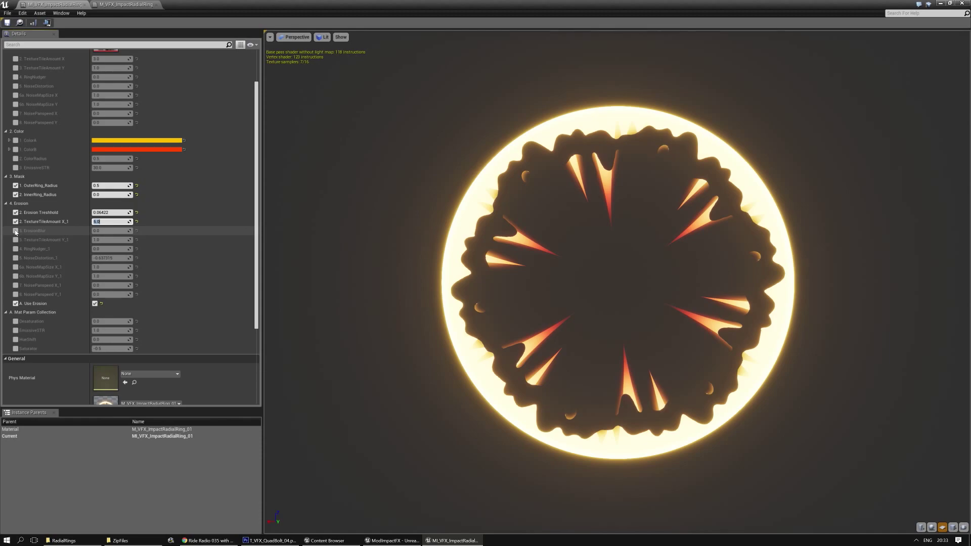
{"action": "left_click_drag", "start_coordinate": [112, 230], "coordinate": [111, 230]}
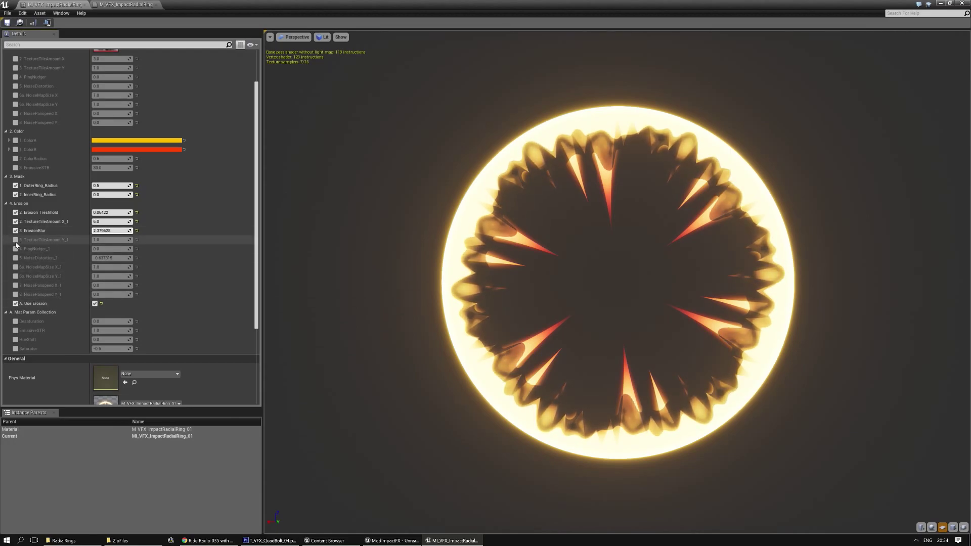
Step: Set TextureTileAmount Y_1 to -1.0 and drag RingNudger_1 to a negative offset
{"action": "left_click_drag", "start_coordinate": [105, 239], "coordinate": [115, 240]}
{"action": "left_click", "coordinate": [136, 240]}
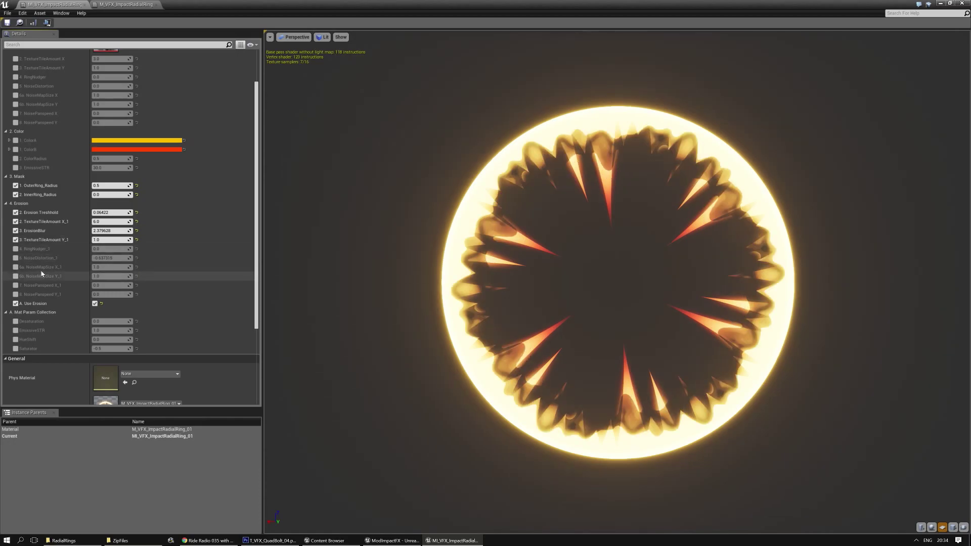
{"action": "left_click_drag", "start_coordinate": [107, 249], "coordinate": [116, 237]}
{"action": "type", "text": "-1"}
{"action": "key", "text": "Return"}
{"action": "left_click_drag", "start_coordinate": [107, 249], "coordinate": [120, 249]}
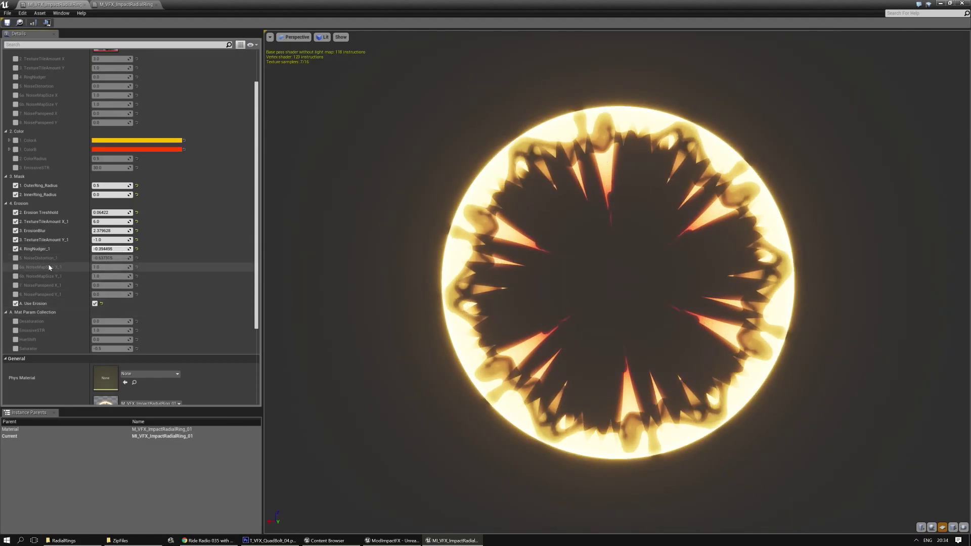
Step: Enable NoiseDistortion_1 and lower it to about -0.041
{"action": "left_click", "coordinate": [15, 258]}
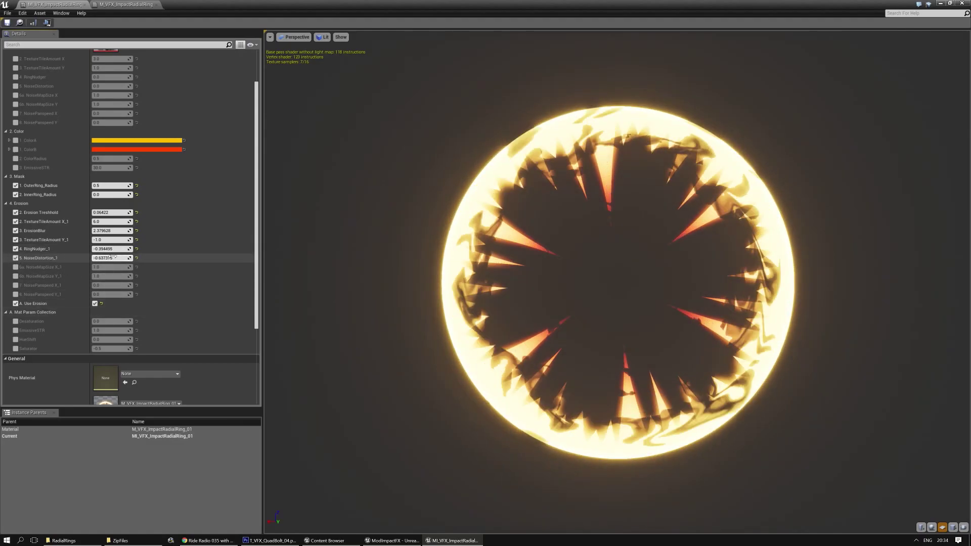
{"action": "left_click_drag", "start_coordinate": [116, 258], "coordinate": [116, 258]}
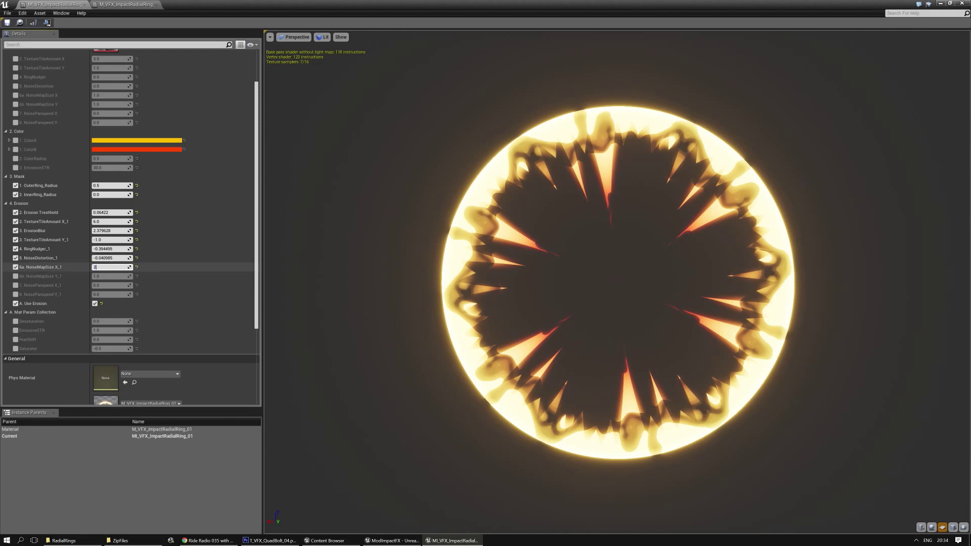
Step: Commit NoiseMapSize X_1 as 2.0, then change it to 10.0
{"action": "key", "text": "Return"}
{"action": "type", "text": "10"}
{"action": "key", "text": "Return"}
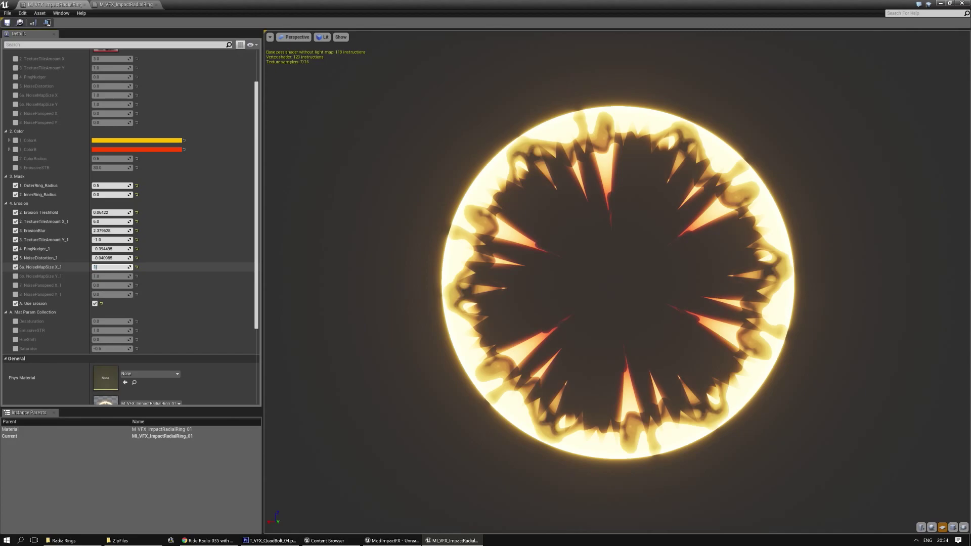
Step: Enable NoisePanspeed X_1 and Y_1 with values 1.0 and -1.0
{"action": "left_click", "coordinate": [16, 285]}
{"action": "left_click", "coordinate": [16, 294]}
{"action": "left_click", "coordinate": [120, 286]}
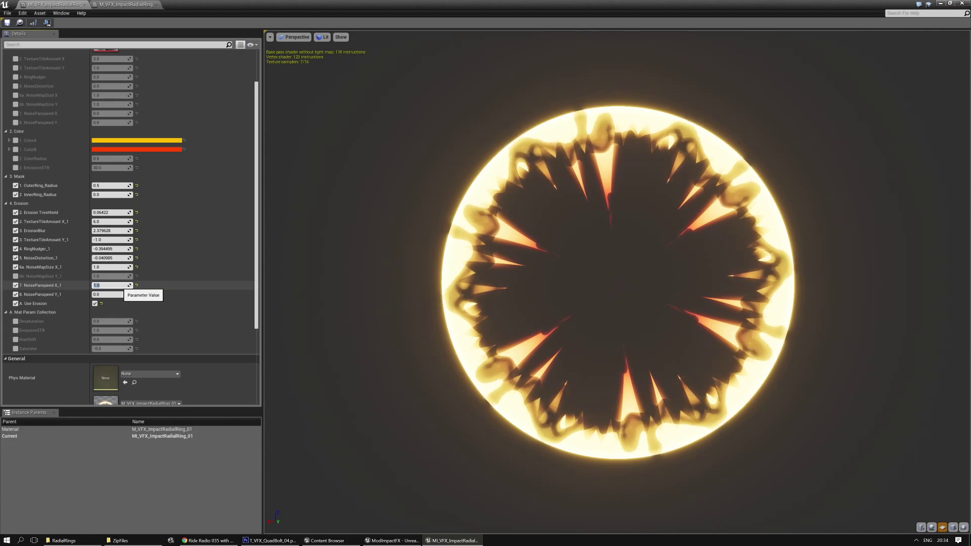
{"action": "left_click", "coordinate": [114, 294]}
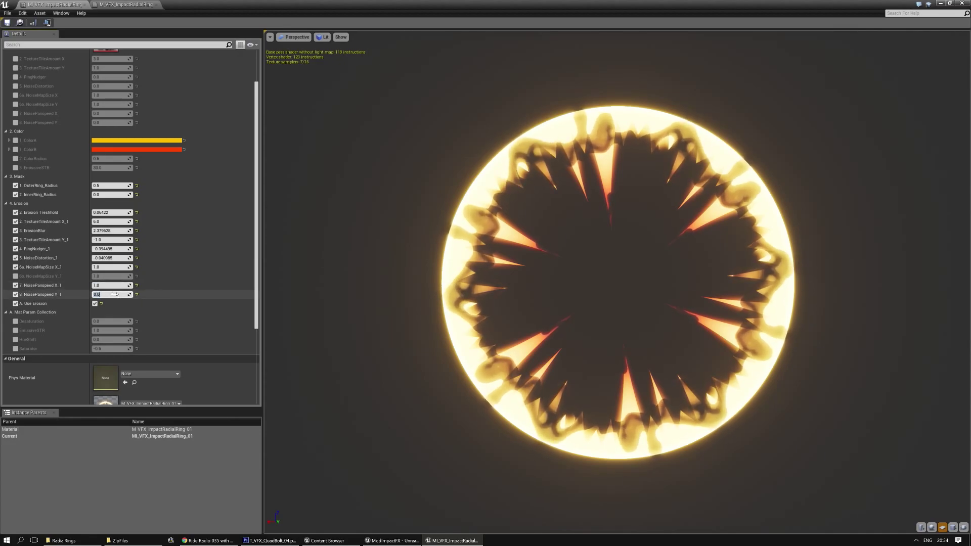
{"action": "key", "text": "Return"}
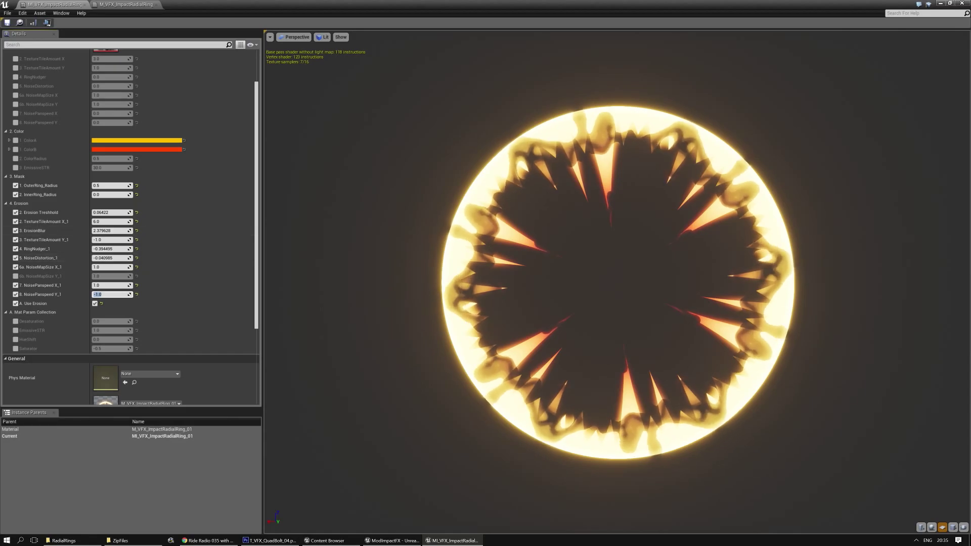
Step: Reset ErosionBlur to 0.0, raise NoiseMapSize Y_1 to 13.69, and fine-tune X_1 to about 3.18
{"action": "left_click", "coordinate": [137, 231]}
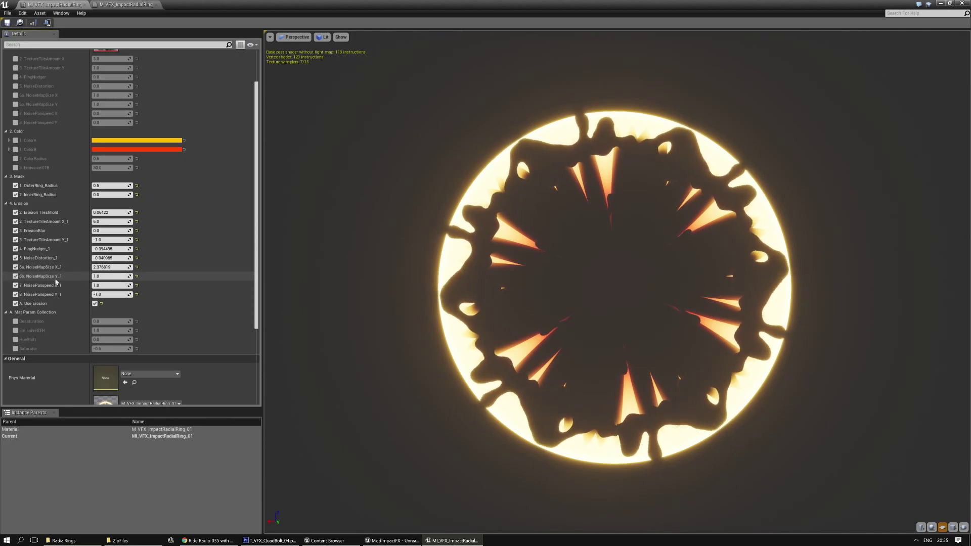
{"action": "left_click", "coordinate": [15, 276]}
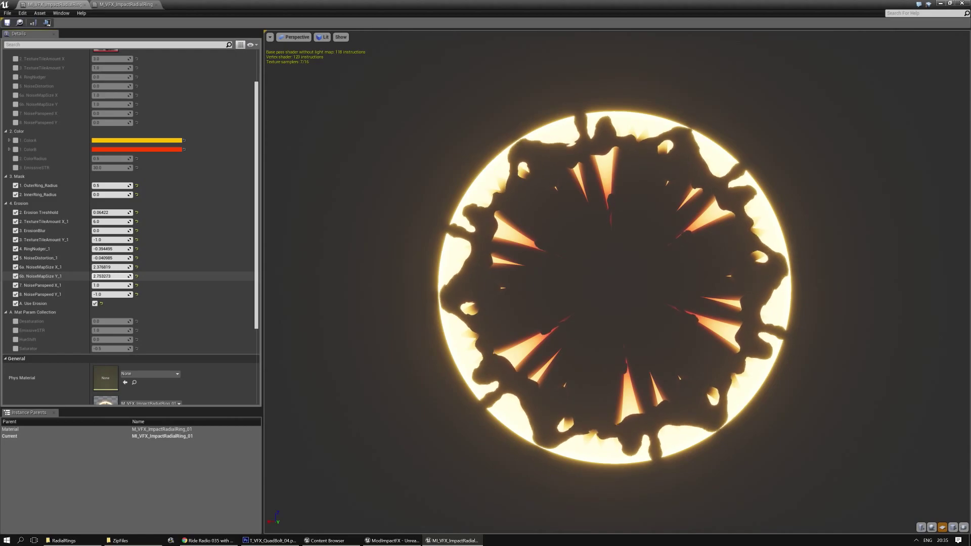
{"action": "left_click_drag", "start_coordinate": [111, 276], "coordinate": [136, 276]}
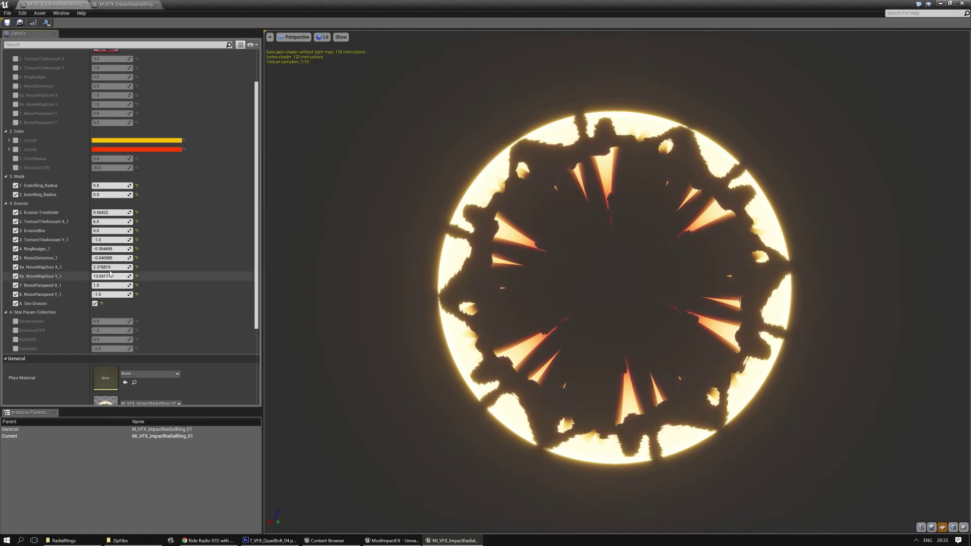
{"action": "left_click_drag", "start_coordinate": [118, 267], "coordinate": [116, 267]}
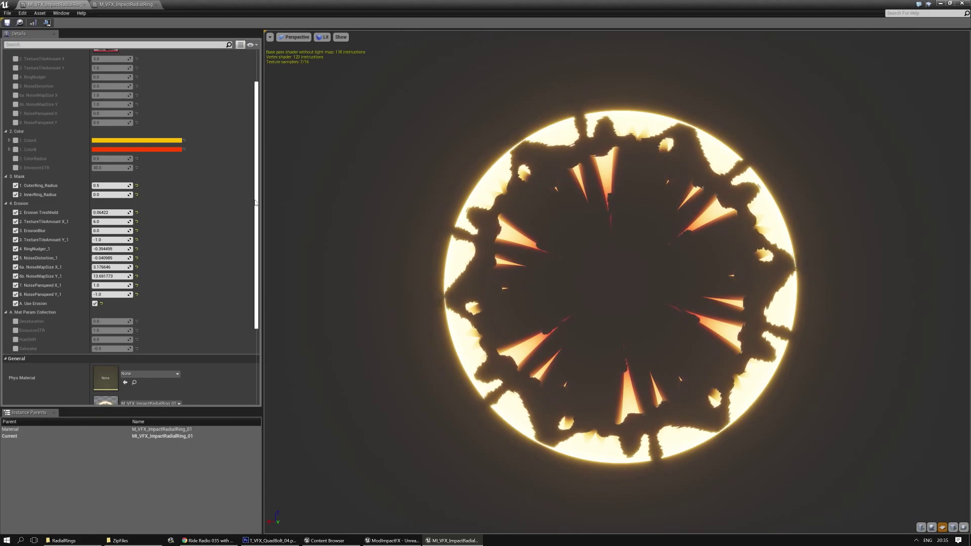
Step: Set TextureTileAmount Y to -1.0 and raise RingNudger to 0.192661
{"action": "scroll", "coordinate": [255, 202], "scroll_direction": "up", "scroll_amount": 5}
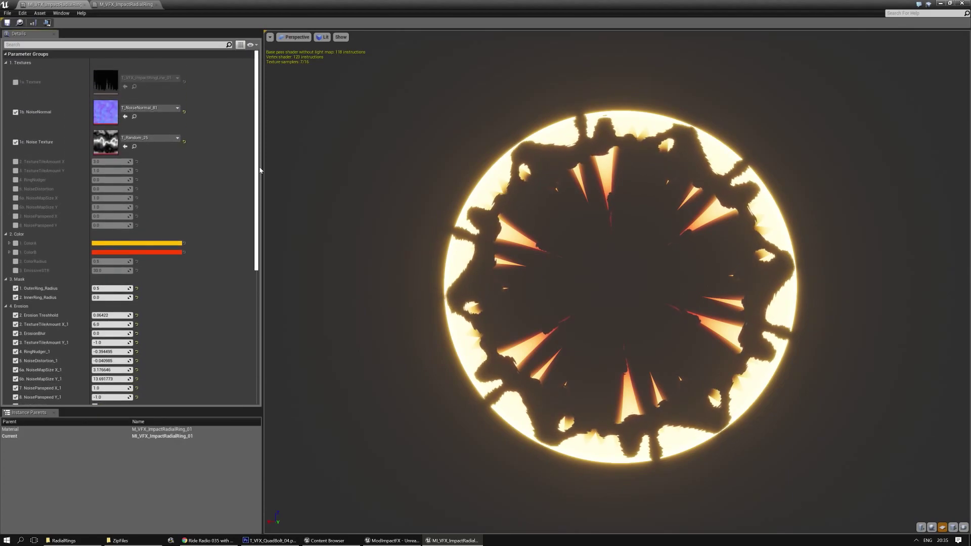
{"action": "left_click", "coordinate": [15, 171]}
{"action": "left_click", "coordinate": [124, 171]}
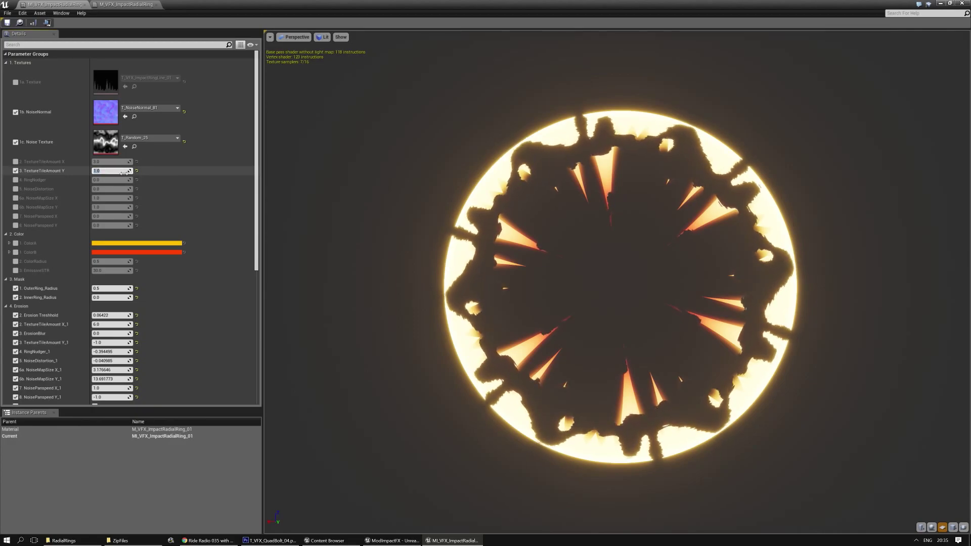
{"action": "type", "text": "-1"}
{"action": "key", "text": "Return"}
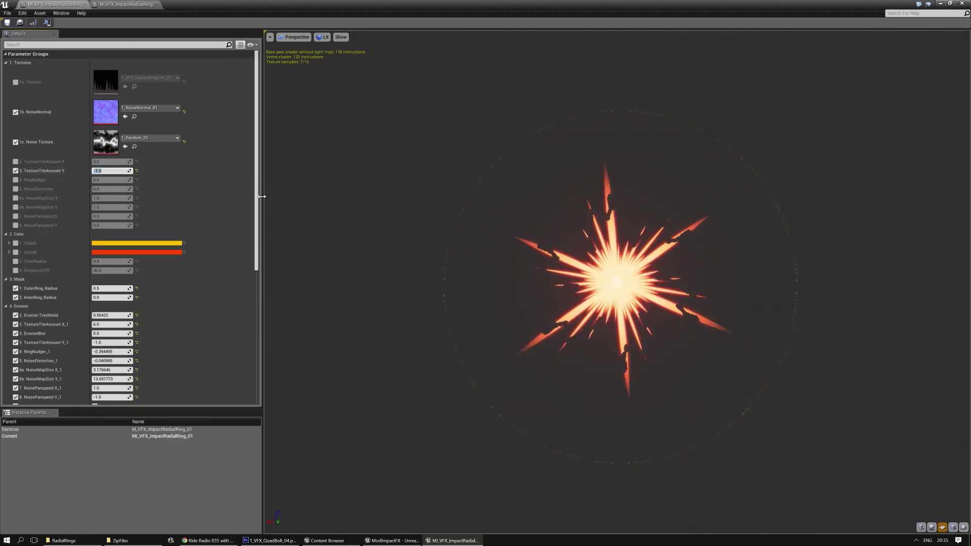
{"action": "left_click_drag", "start_coordinate": [259, 196], "coordinate": [258, 205]}
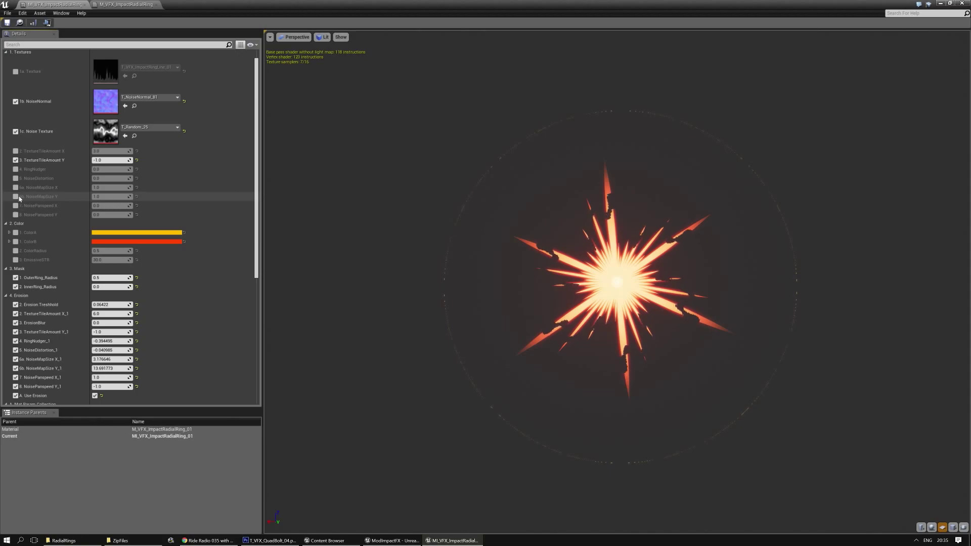
{"action": "left_click", "coordinate": [15, 169]}
{"action": "left_click_drag", "start_coordinate": [112, 169], "coordinate": [117, 169]}
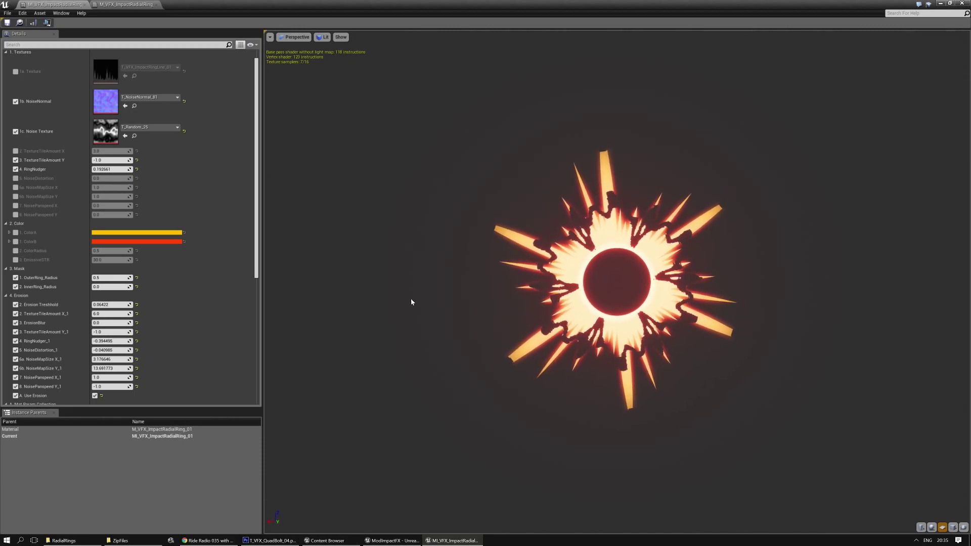
Step: Set both NoiseMapSize X_1 and NoiseMapSize Y_1 to 2.0
{"action": "left_click_drag", "start_coordinate": [257, 217], "coordinate": [256, 275]}
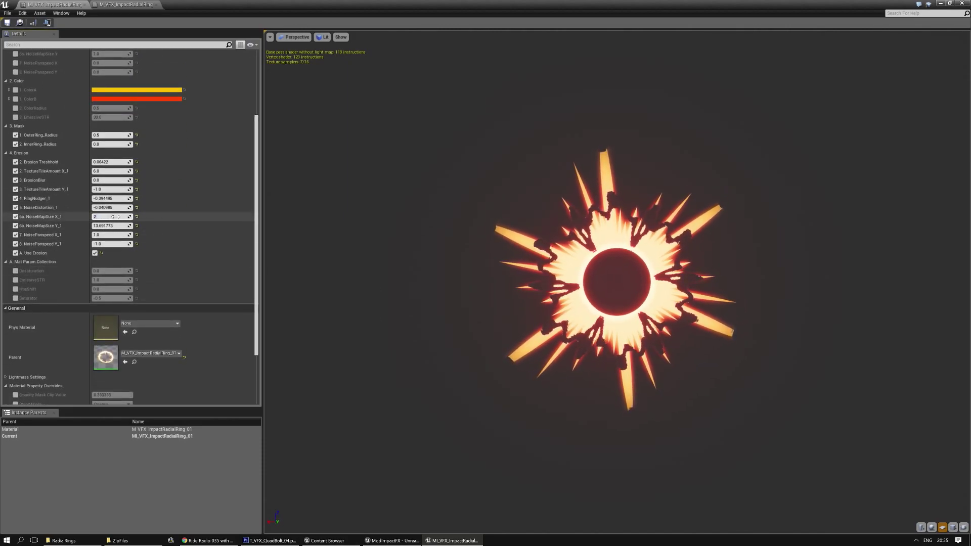
{"action": "key", "text": "Tab"}
{"action": "key", "text": "Return"}
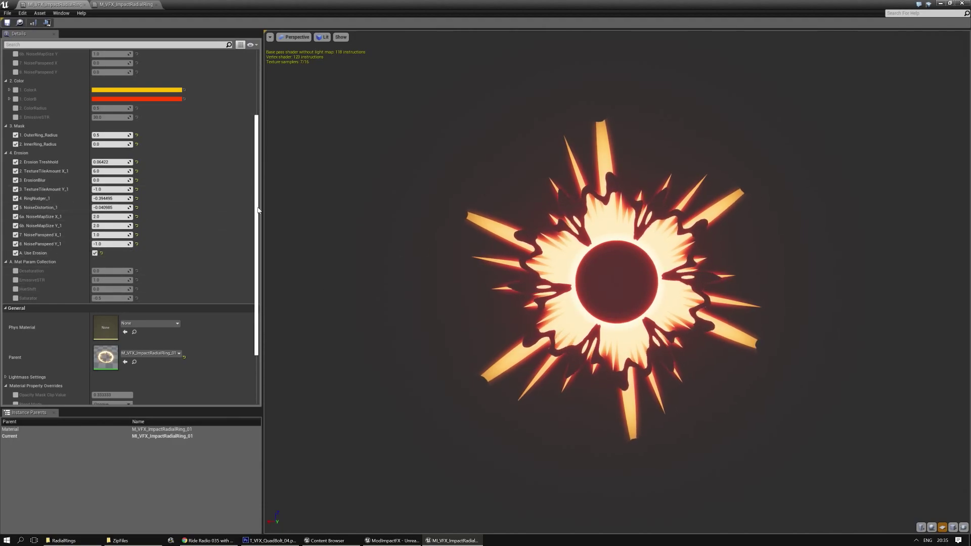
{"action": "scroll", "coordinate": [249, 211], "scroll_direction": "up", "scroll_amount": 1}
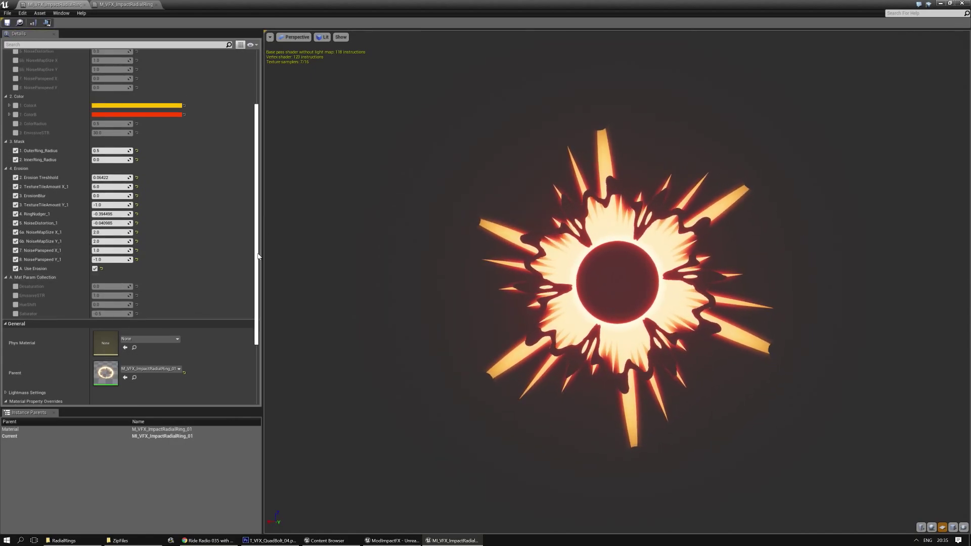
{"action": "scroll", "coordinate": [260, 225], "scroll_direction": "up", "scroll_amount": 4}
{"action": "scroll", "coordinate": [261, 225], "scroll_direction": "up", "scroll_amount": 5}
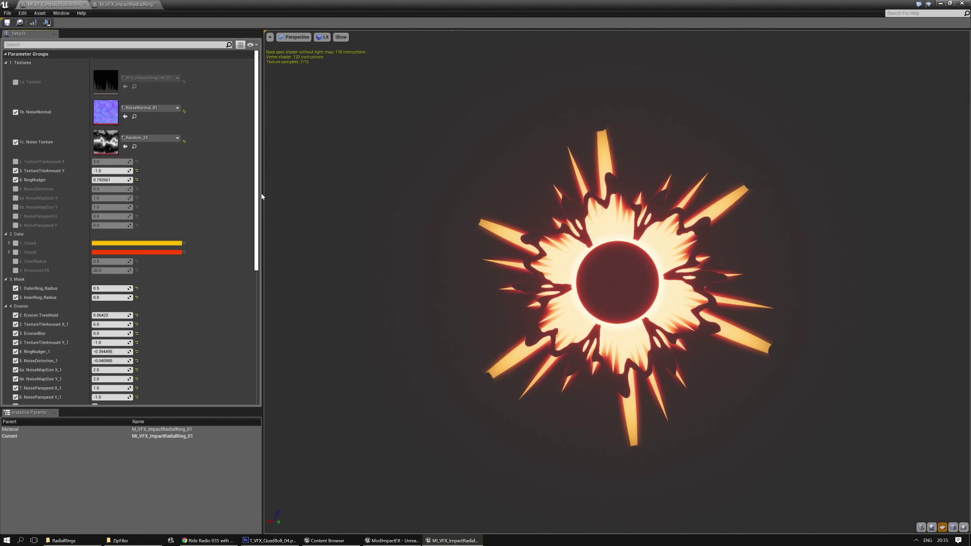
Step: Enable Desaturation, preview a higher value, then reset it to 0.0
{"action": "scroll", "coordinate": [262, 196], "scroll_direction": "down", "scroll_amount": 12}
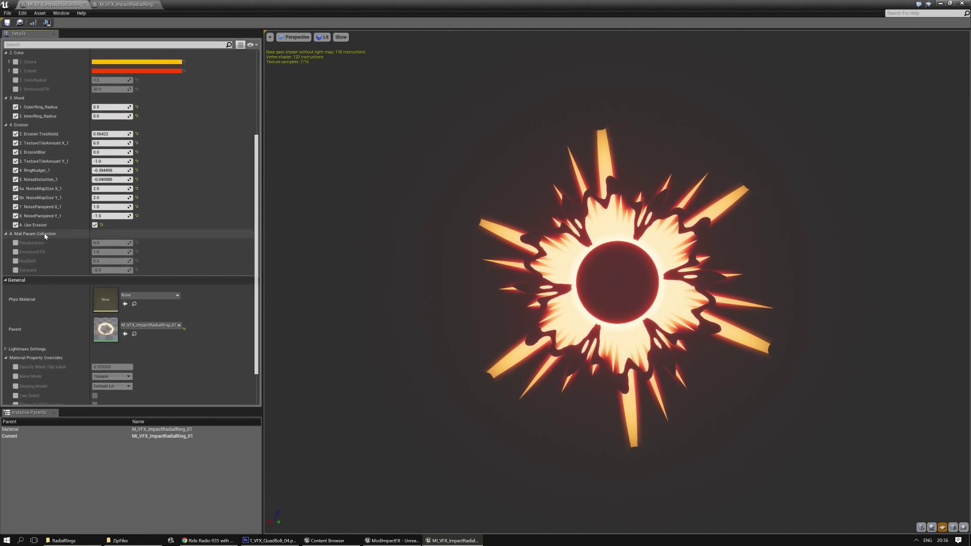
{"action": "left_click", "coordinate": [16, 243]}
{"action": "left_click_drag", "start_coordinate": [111, 242], "coordinate": [137, 243]}
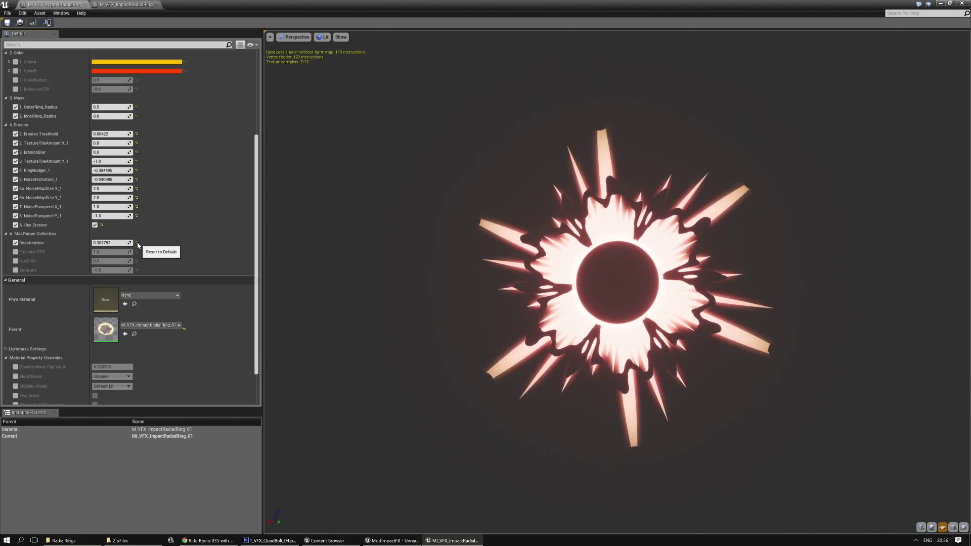
{"action": "left_click", "coordinate": [137, 244]}
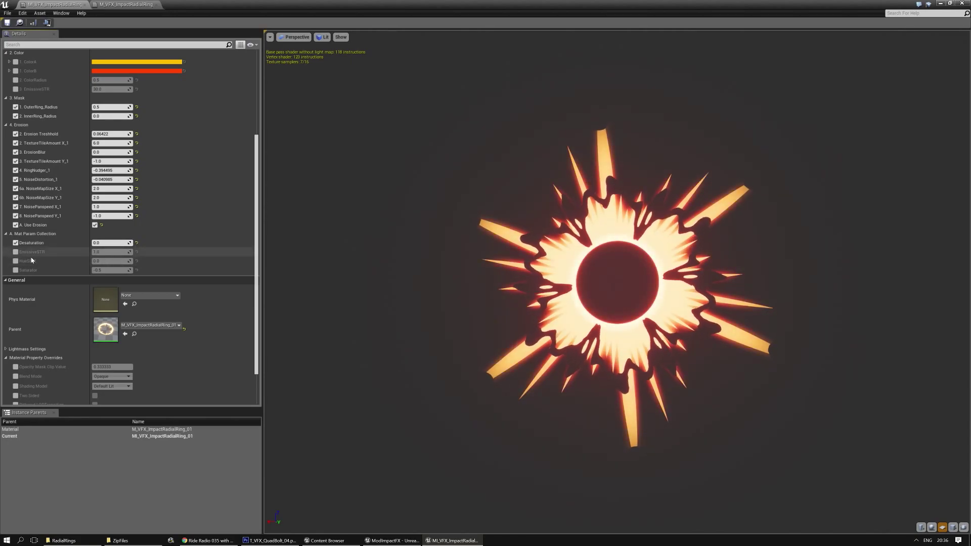
Step: Raise EmissiveSTR to about 1.16, enable HueShift at 0.045872, and leave Saturator off
{"action": "left_click", "coordinate": [15, 252]}
{"action": "left_click_drag", "start_coordinate": [111, 252], "coordinate": [152, 276]}
{"action": "left_click", "coordinate": [16, 260]}
{"action": "left_click", "coordinate": [16, 270]}
{"action": "left_click", "coordinate": [136, 271]}
{"action": "left_click", "coordinate": [15, 270]}
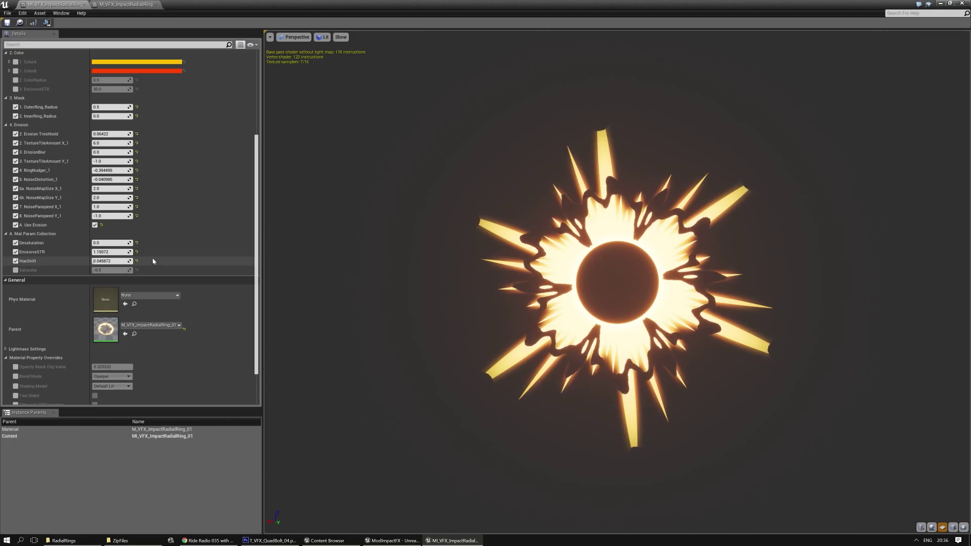
Step: Reset HueShift to 0.0 and EmissiveSTR to 1.0
{"action": "left_click", "coordinate": [137, 261]}
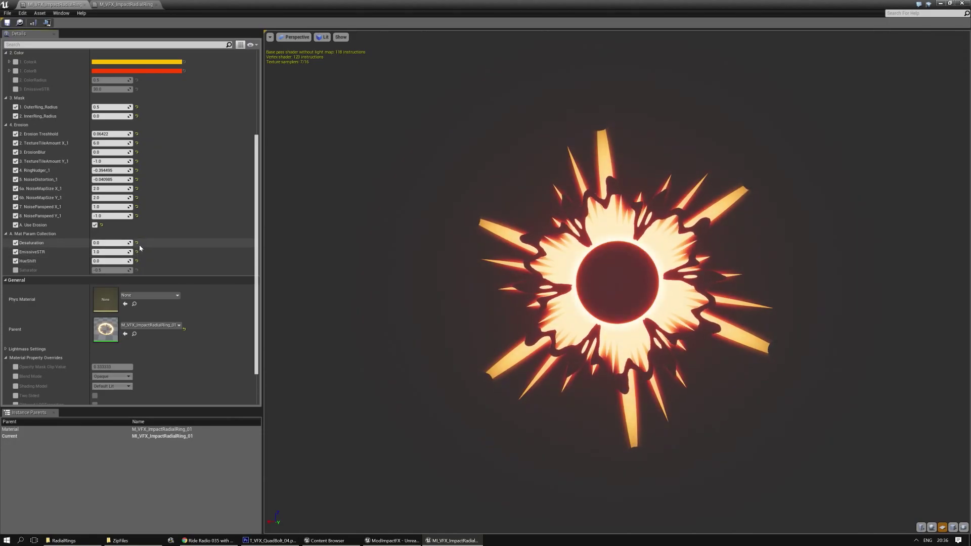
{"action": "left_click", "coordinate": [138, 252]}
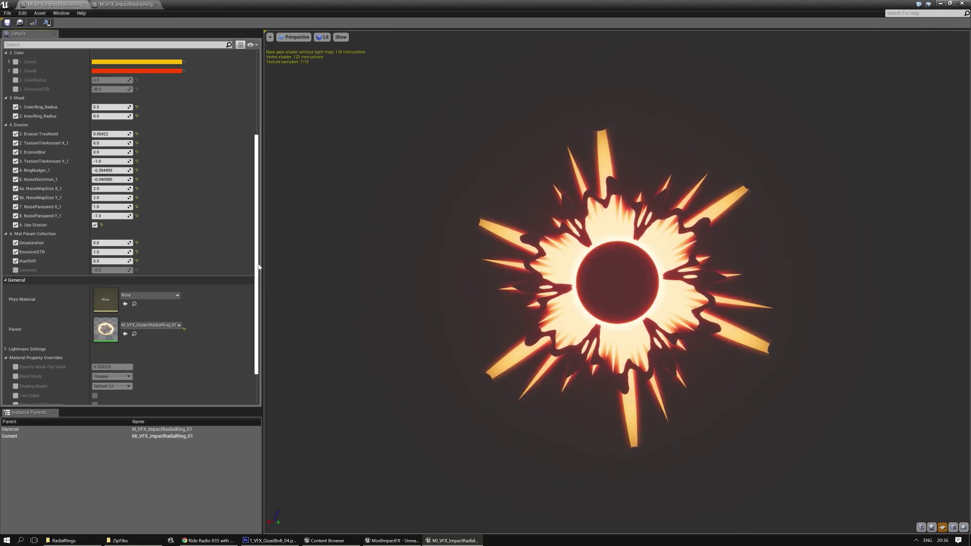
{"action": "scroll", "coordinate": [257, 242], "scroll_direction": "up", "scroll_amount": 3}
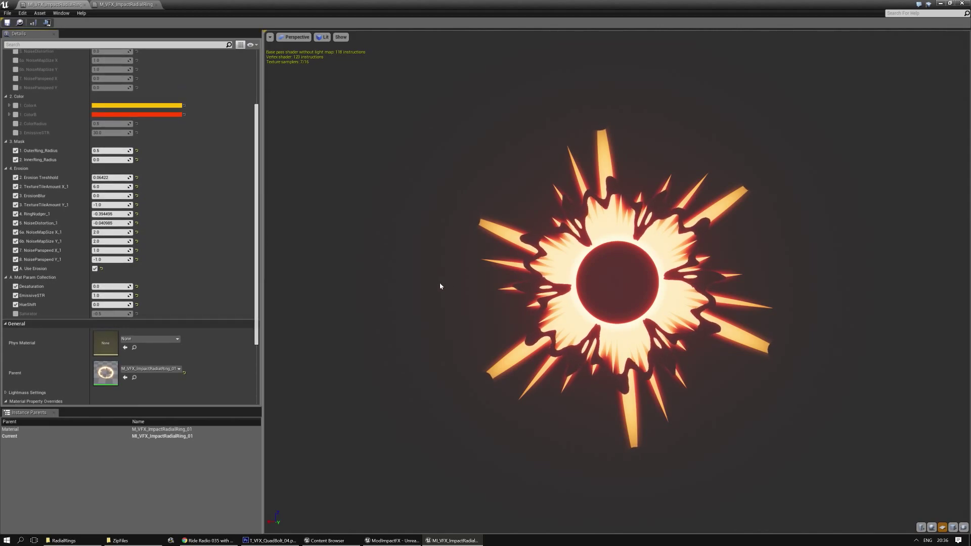